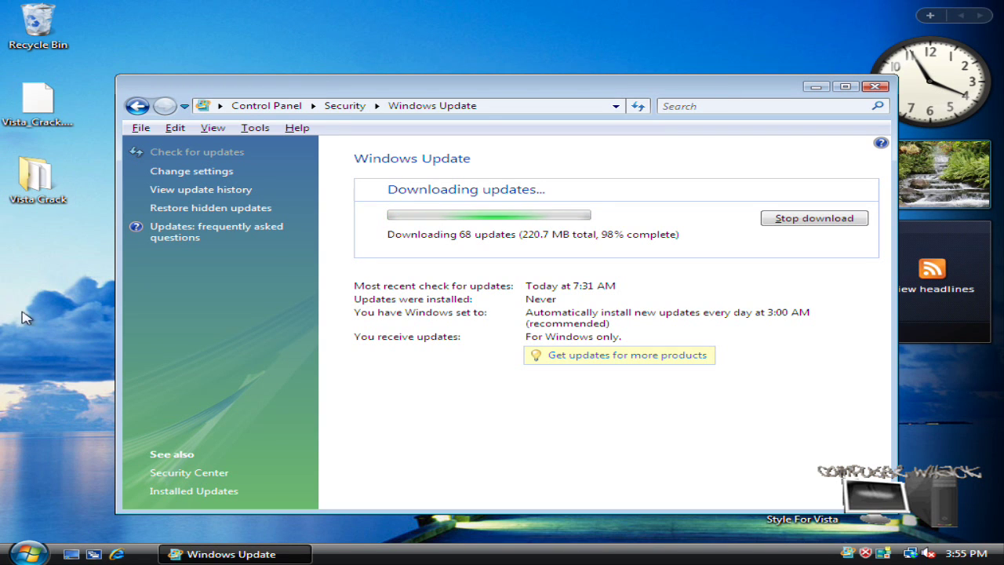
# Minimise the Windows Update window downloading 68 updates, leaving the desktop visible
pyautogui.moveTo(109, 57); pyautogui.dragTo(363, 73)
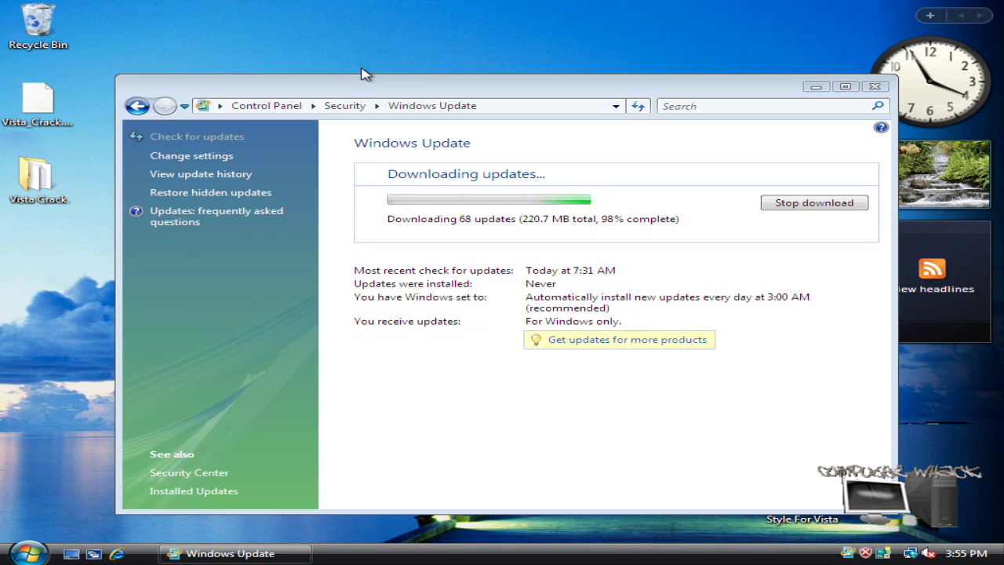
pyautogui.click(816, 86)
# Launch Task Manager from the taskbar and view the CPU and memory Performance graphs
pyautogui.rightClick(521, 553)
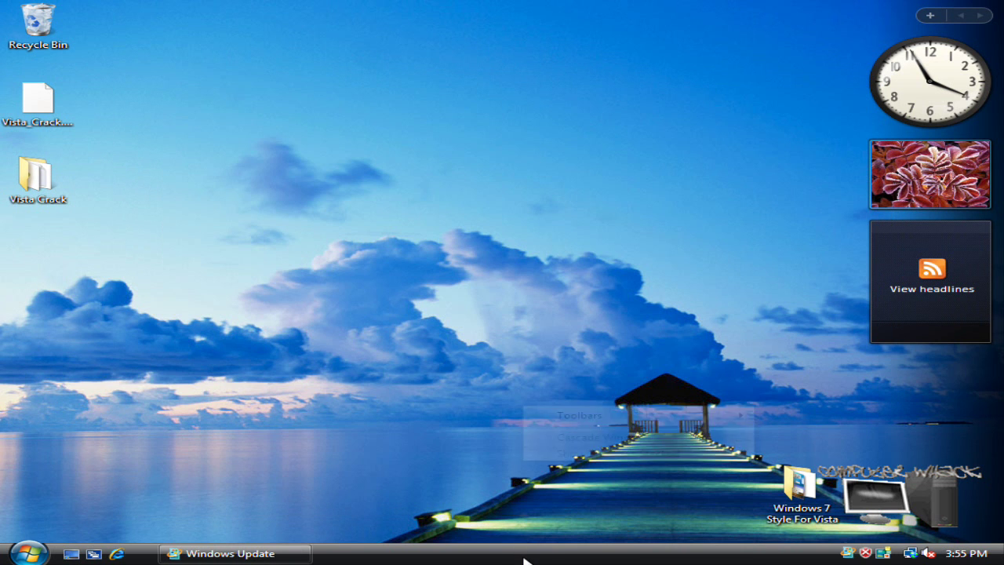
pyautogui.click(573, 510)
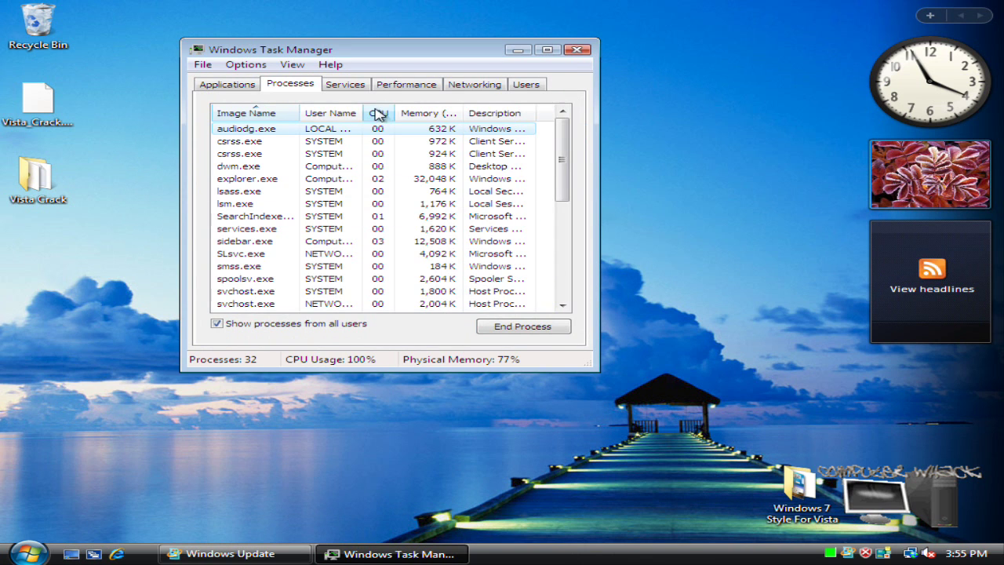
pyautogui.click(383, 88)
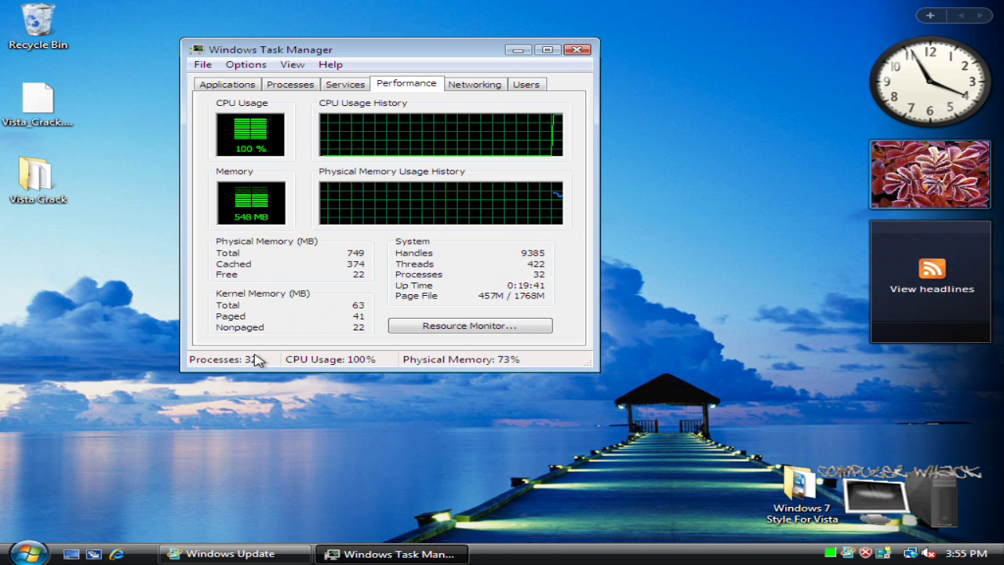
pyautogui.click(227, 553)
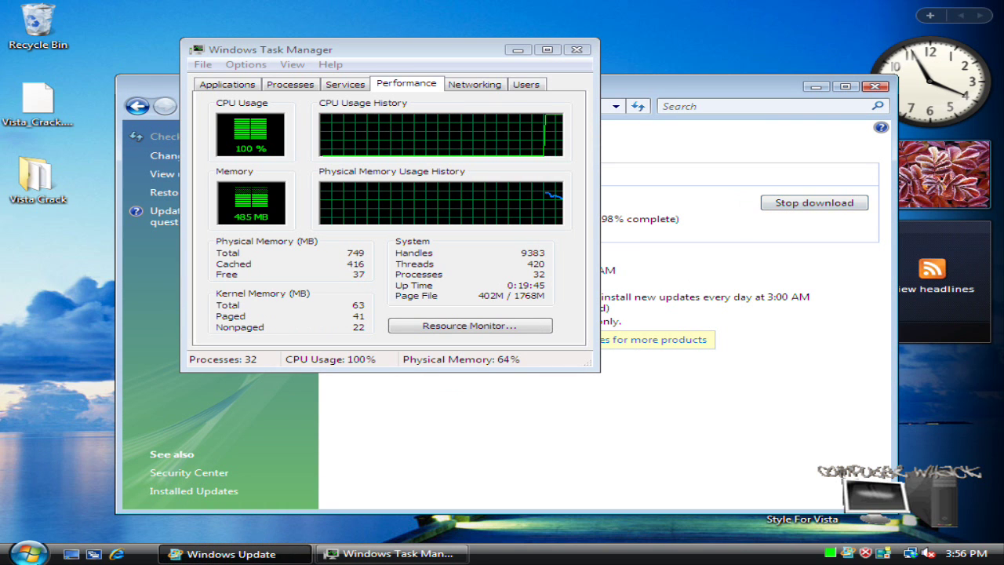
# Sort processes by memory use, recheck Performance, close Task Manager and minimise Windows Update
pyautogui.click(316, 88)
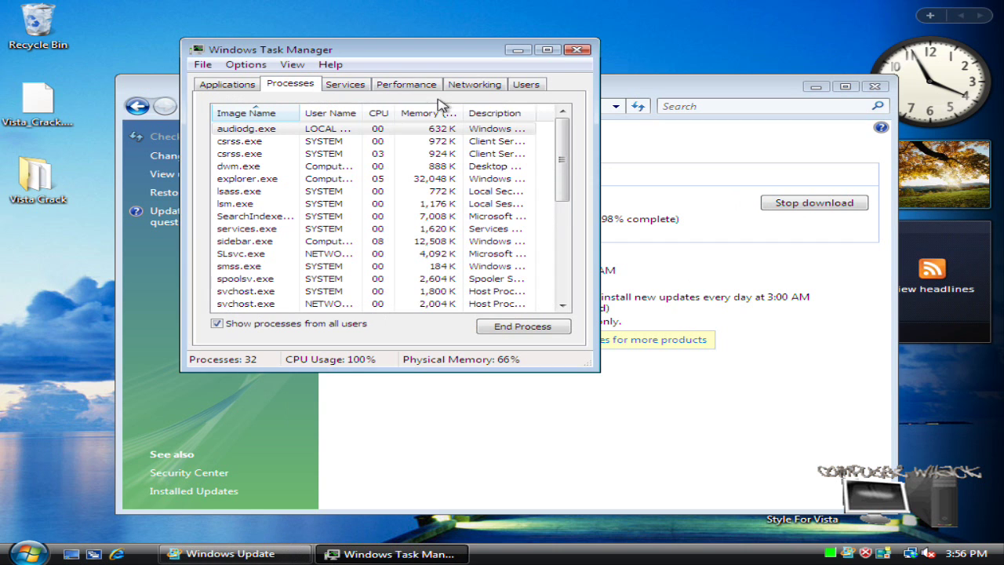
pyautogui.click(435, 113)
pyautogui.click(435, 114)
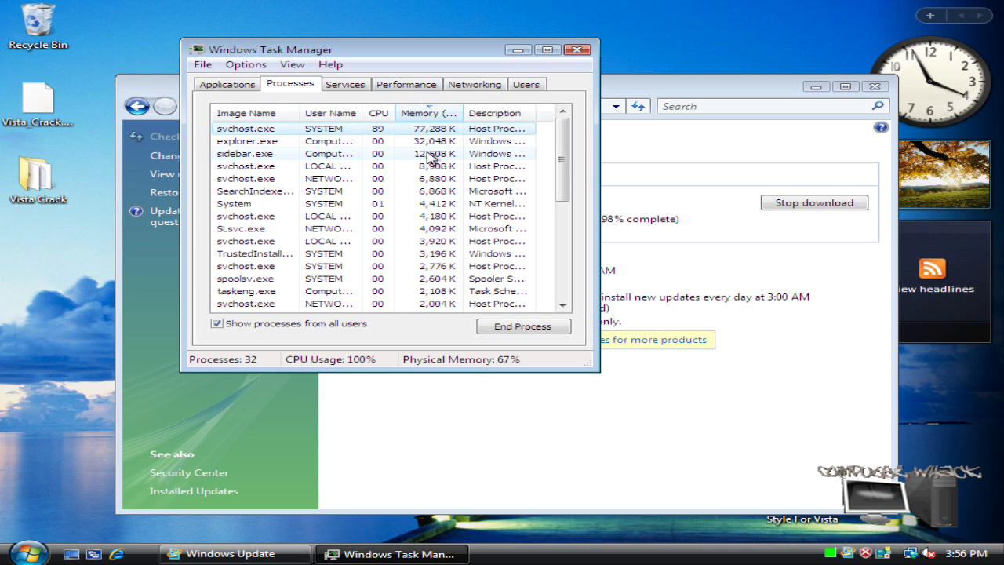
pyautogui.click(404, 86)
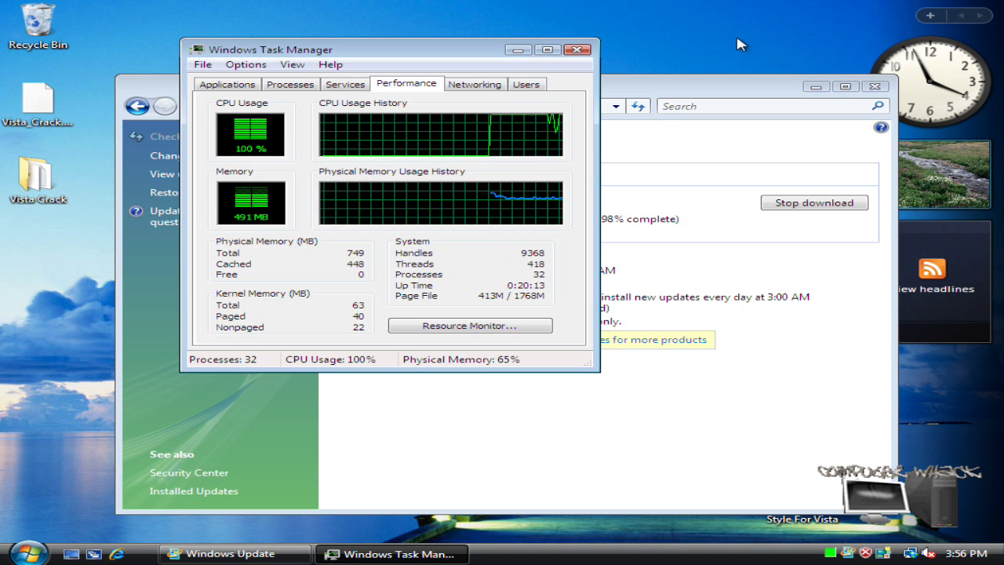
pyautogui.click(581, 50)
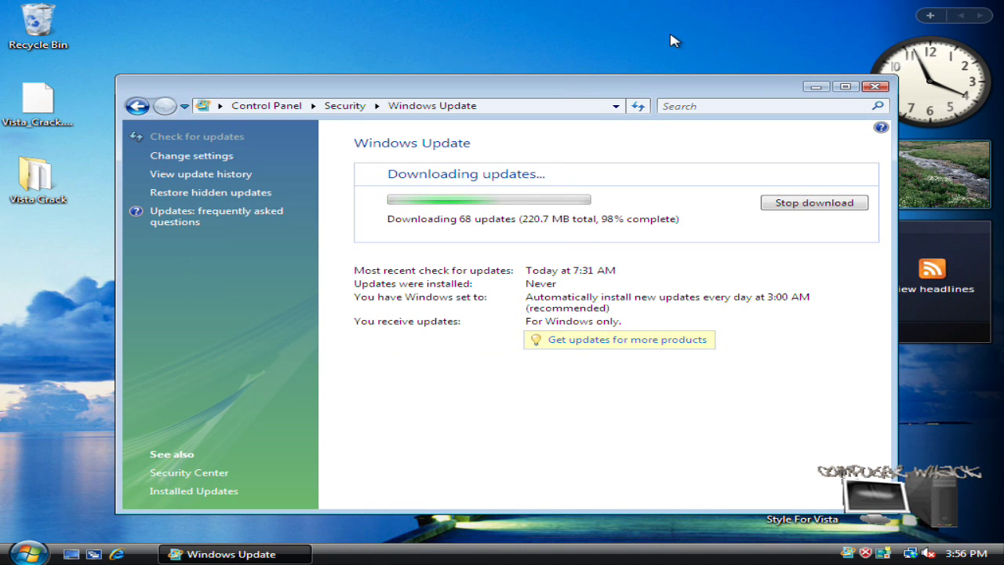
pyautogui.click(816, 86)
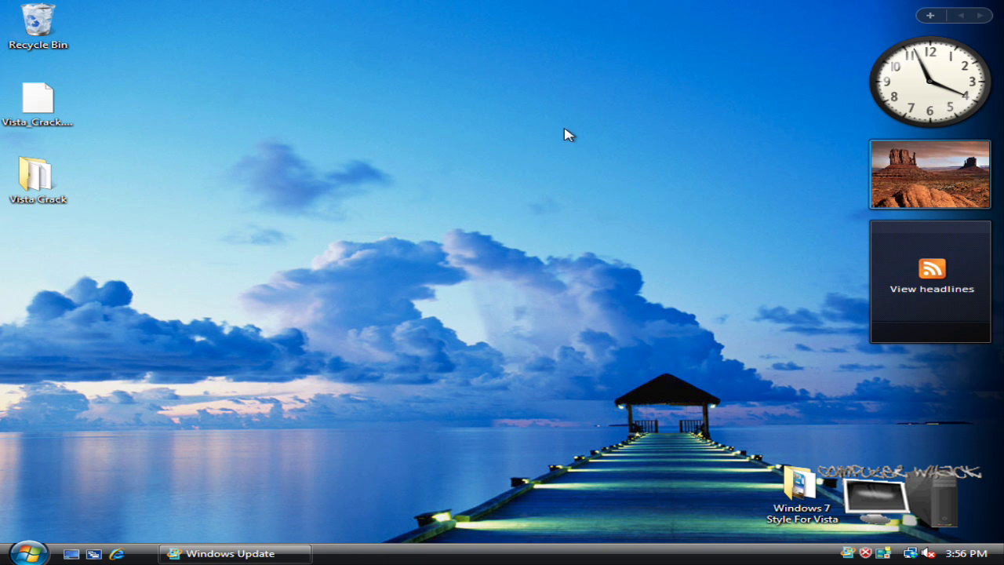
pyautogui.moveTo(332, 192); pyautogui.dragTo(454, 276)
pyautogui.click(27, 553)
pyautogui.click(357, 390)
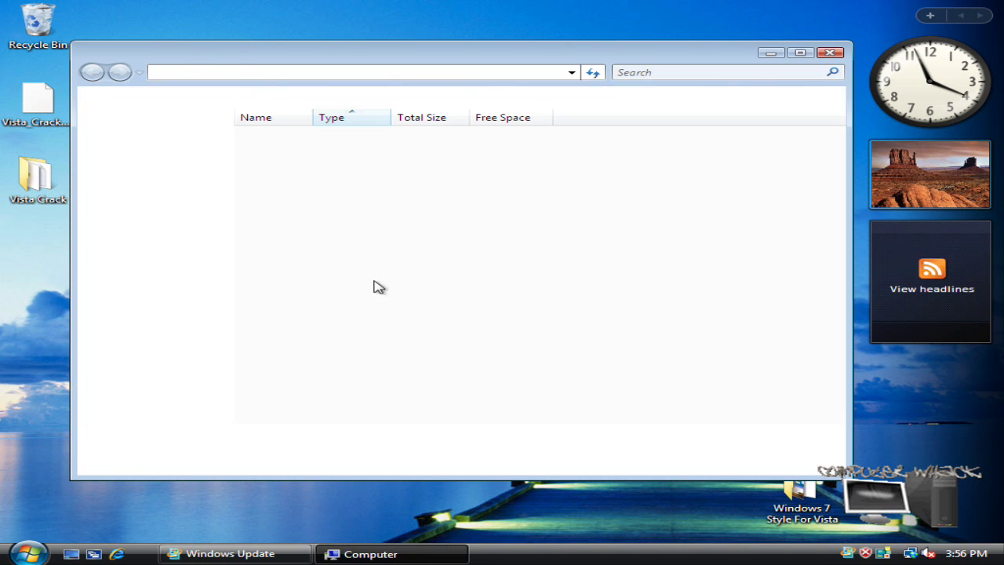
pyautogui.click(341, 168)
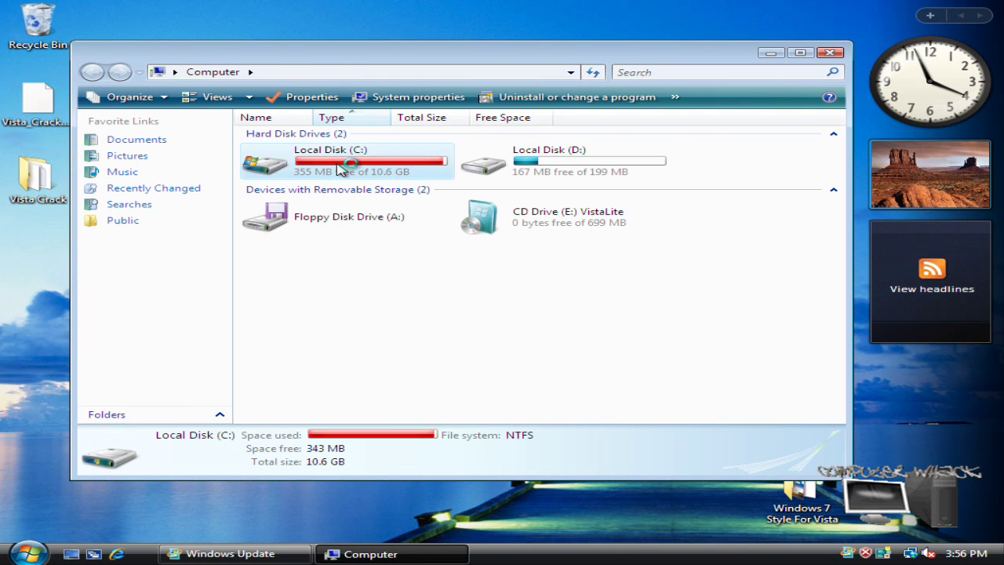
pyautogui.doubleClick(341, 169)
pyautogui.click(326, 204)
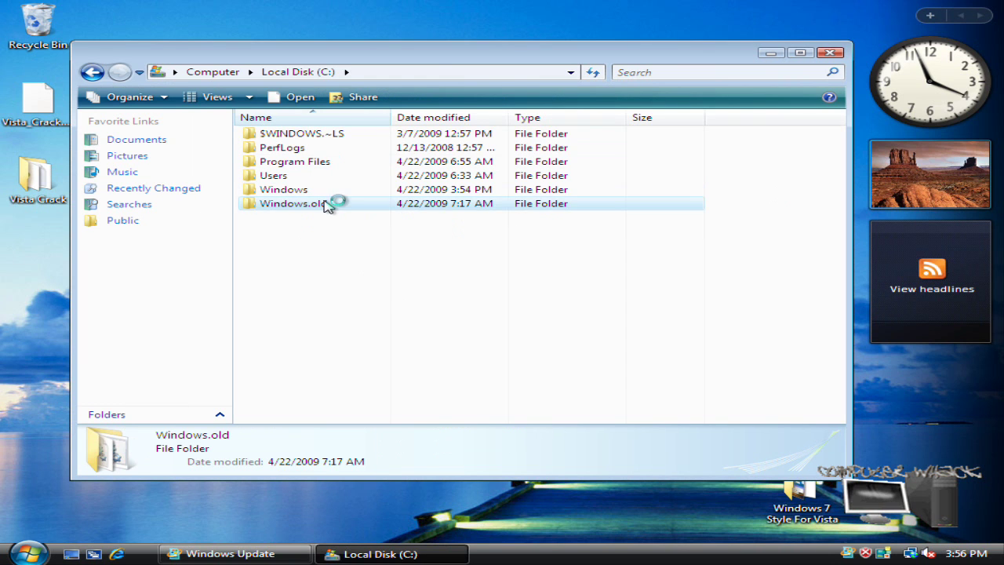
pyautogui.doubleClick(327, 203)
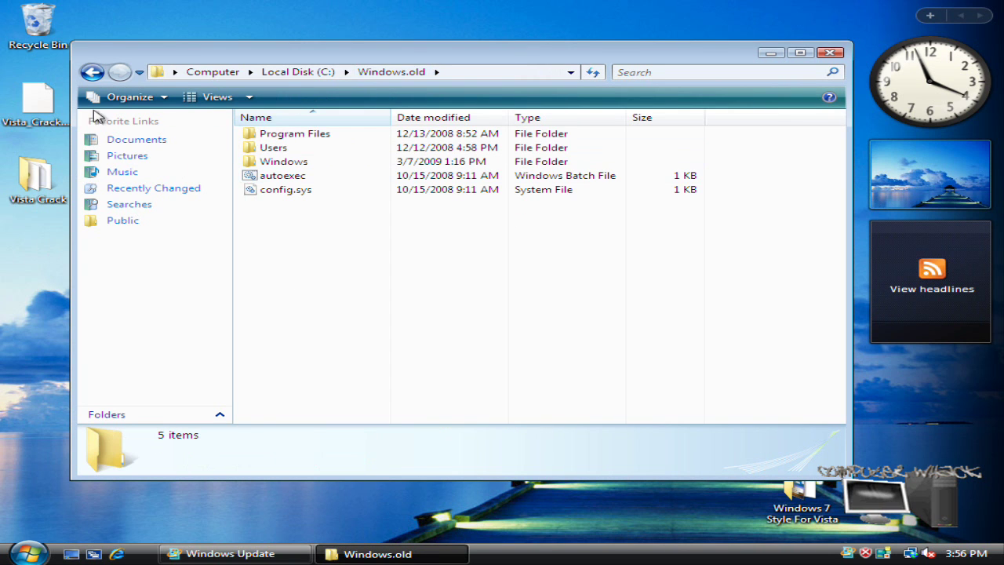
pyautogui.moveTo(484, 290); pyautogui.dragTo(375, 224)
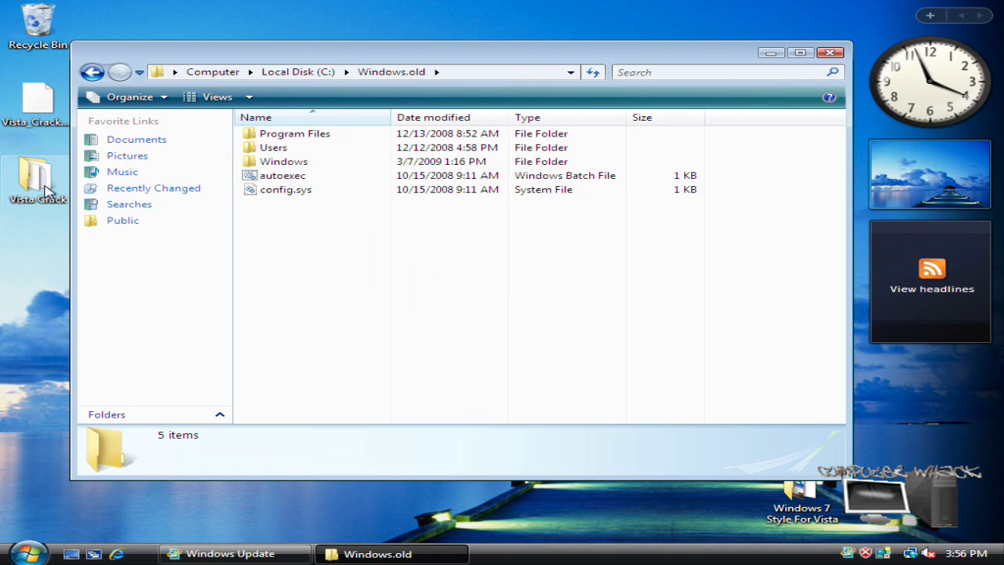
pyautogui.click(101, 71)
pyautogui.click(100, 71)
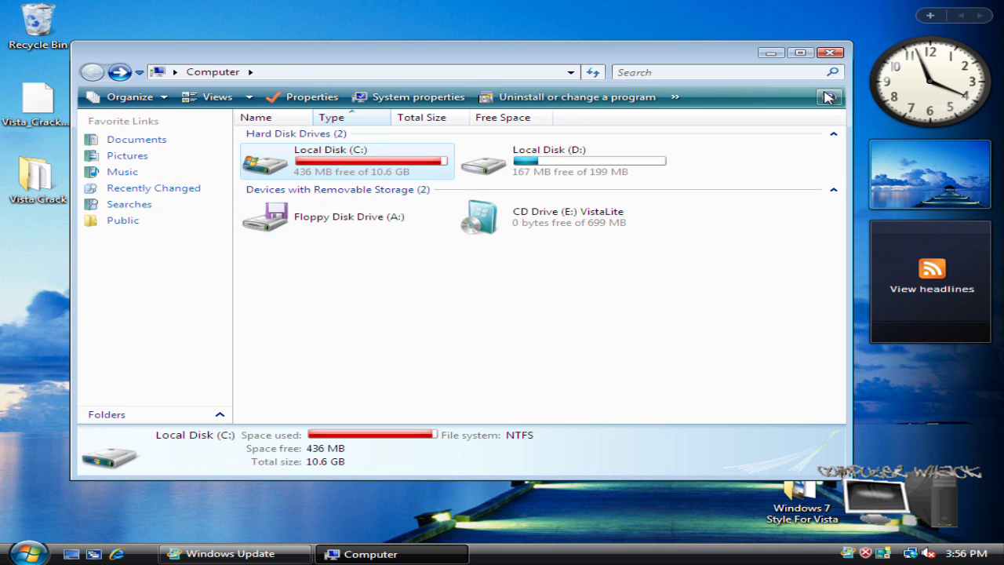
pyautogui.click(830, 52)
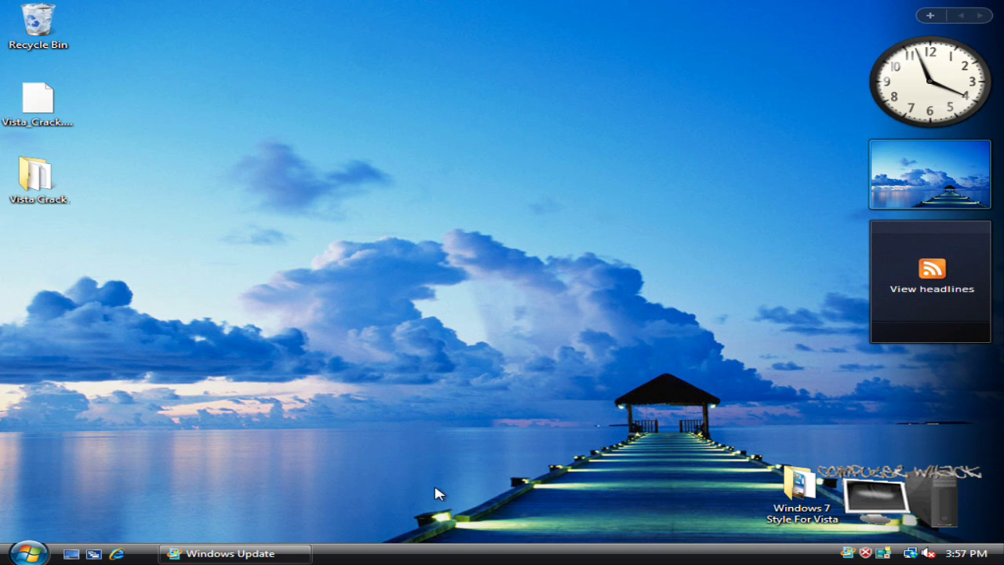
pyautogui.click(117, 553)
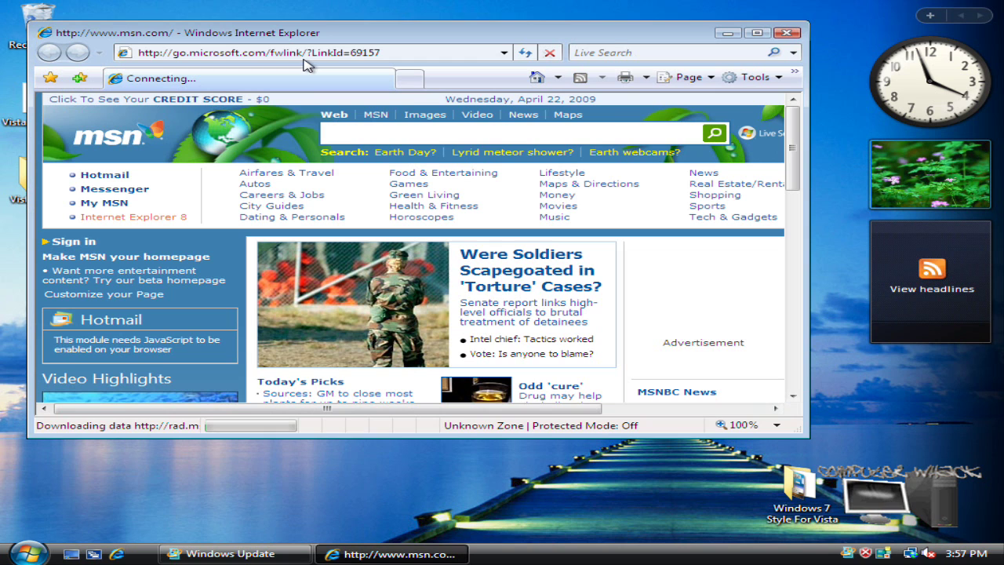
pyautogui.click(315, 52)
pyautogui.write('g')
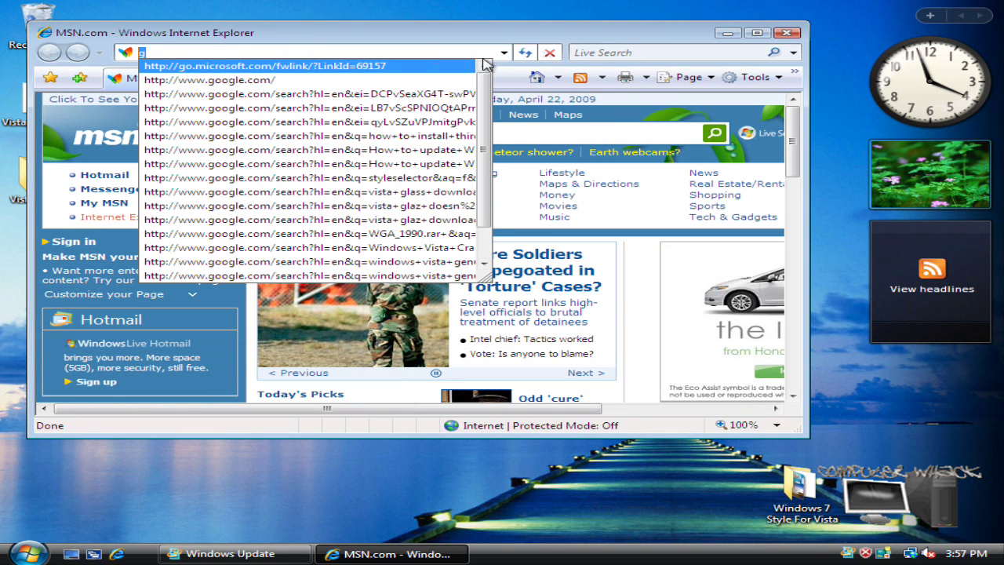
pyautogui.click(785, 34)
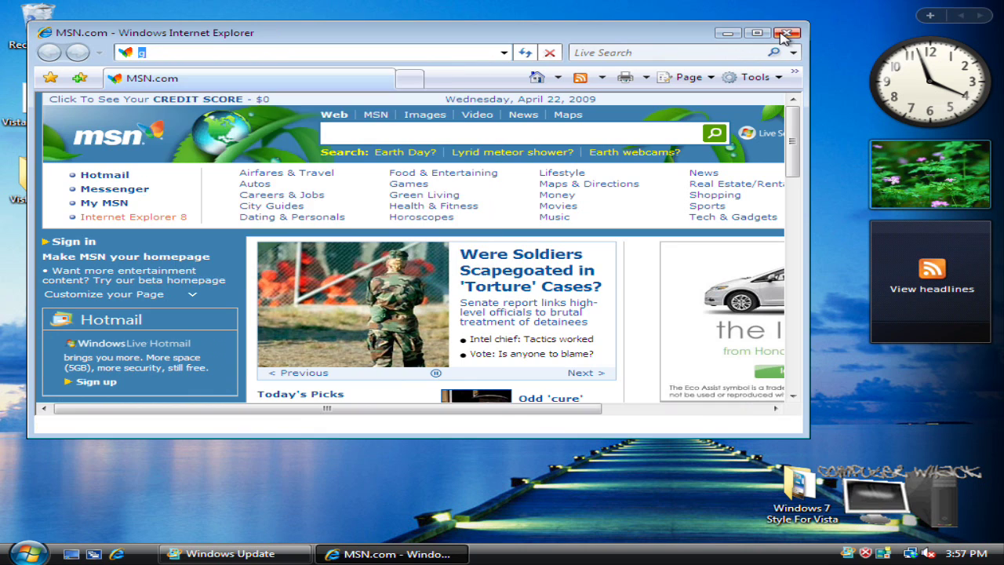
pyautogui.click(786, 33)
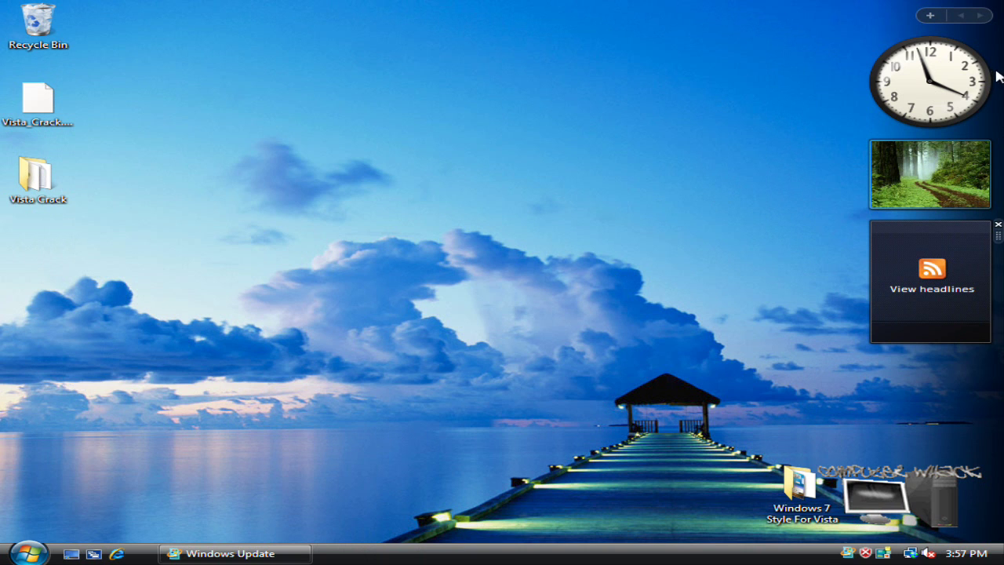
# Open Personalization's Desktop Background and switch the picture location to Sample Pictures
pyautogui.moveTo(937, 193)
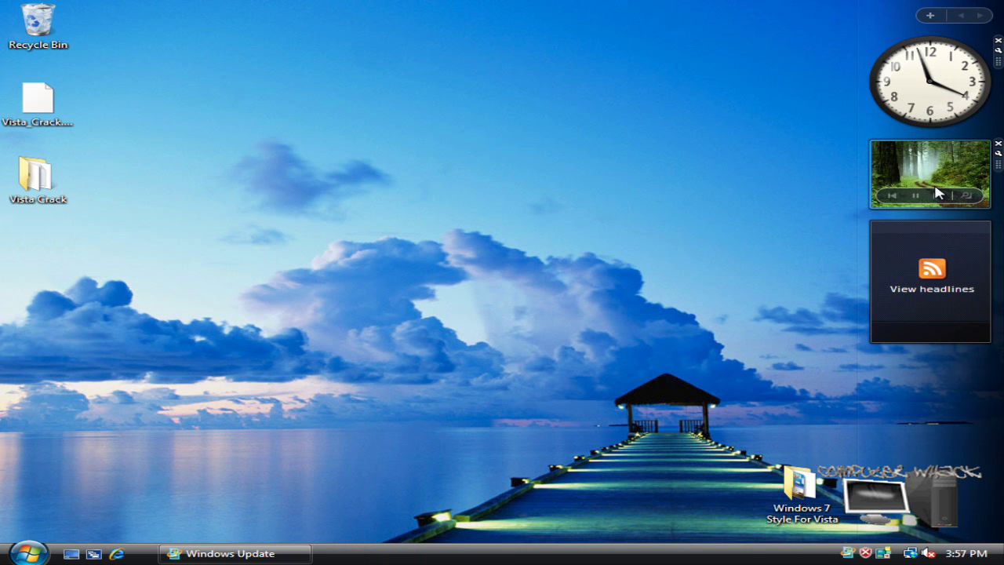
pyautogui.rightClick(2, 353)
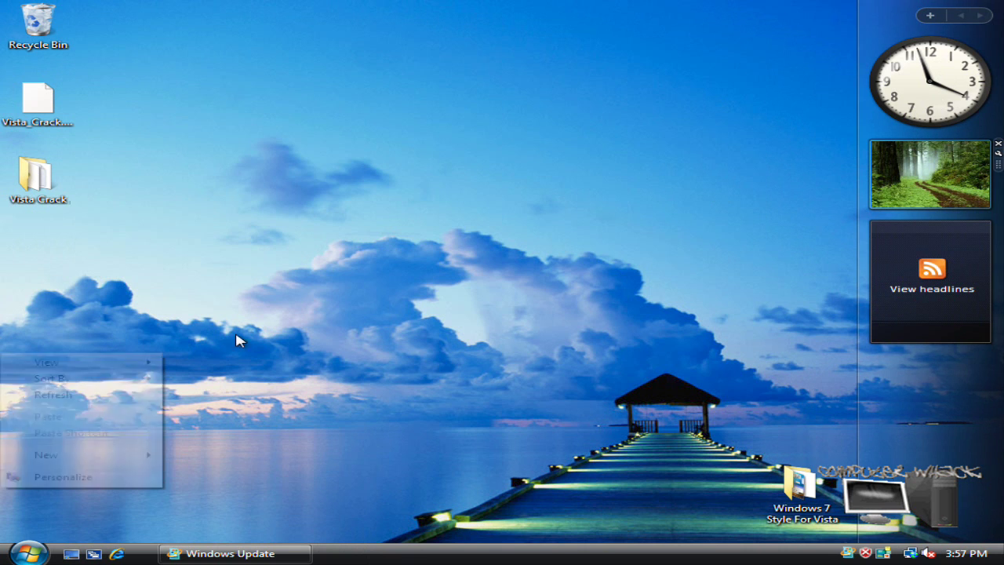
pyautogui.click(73, 480)
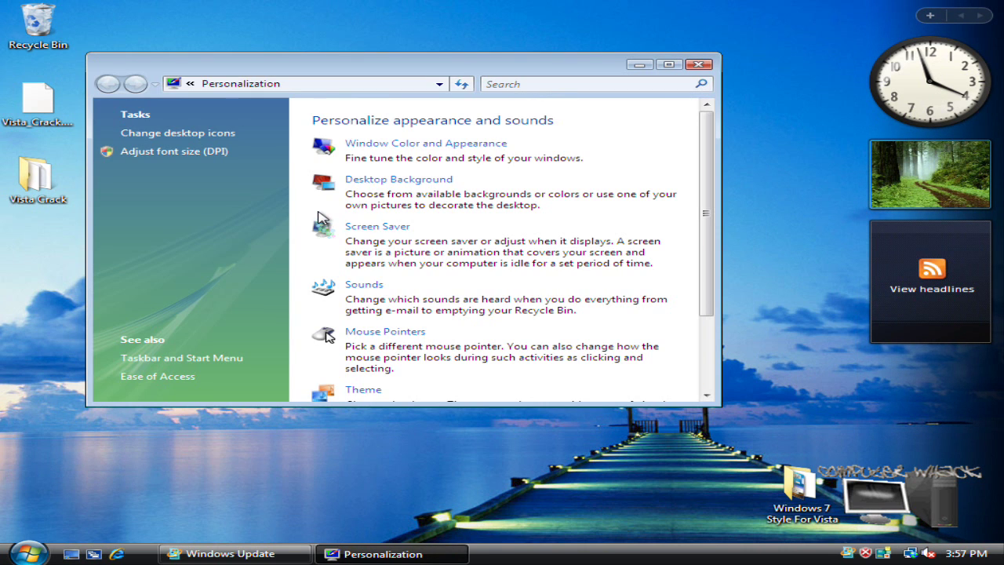
pyautogui.click(409, 180)
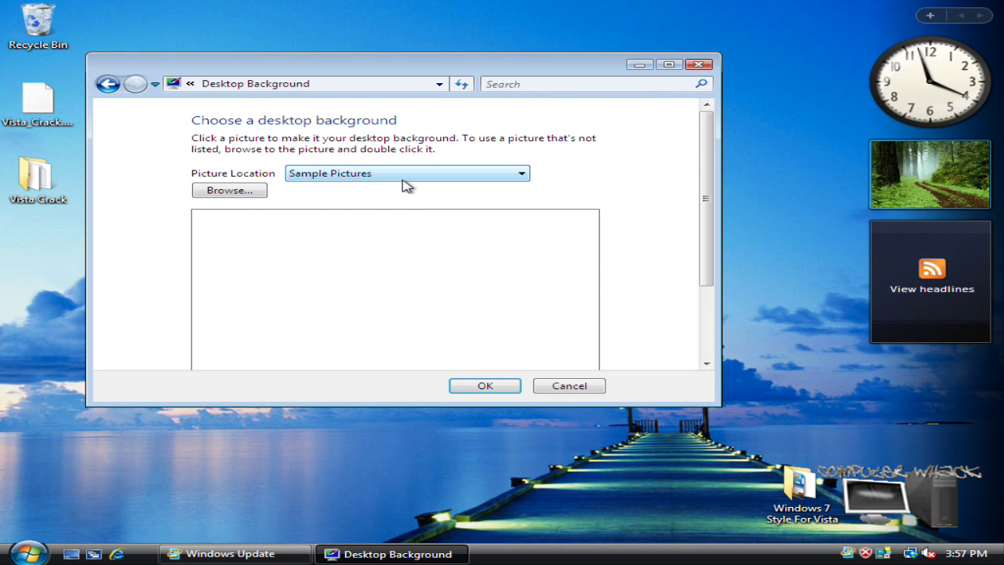
pyautogui.click(405, 180)
pyautogui.click(392, 199)
pyautogui.click(396, 174)
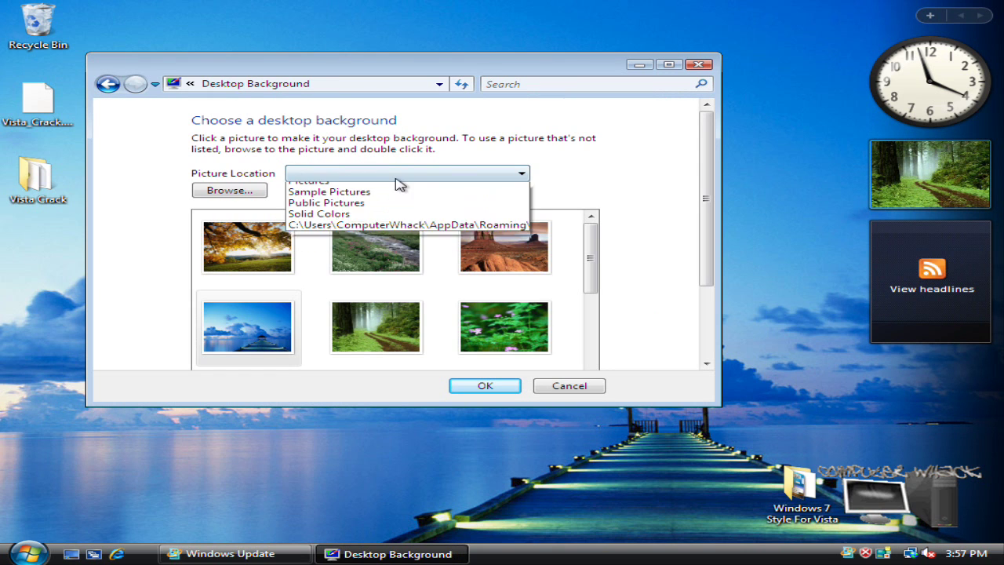
pyautogui.click(391, 190)
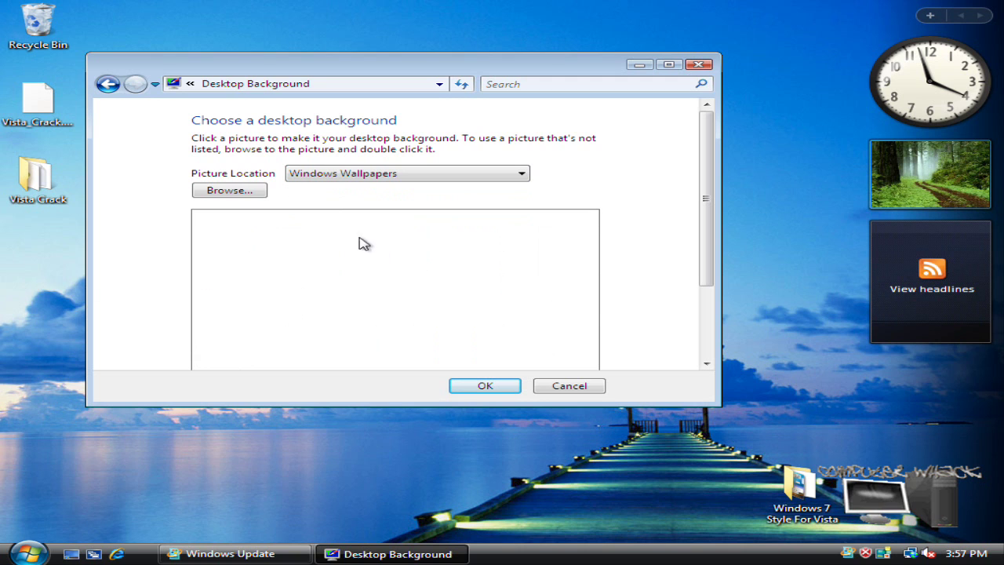
pyautogui.click(495, 180)
pyautogui.click(468, 203)
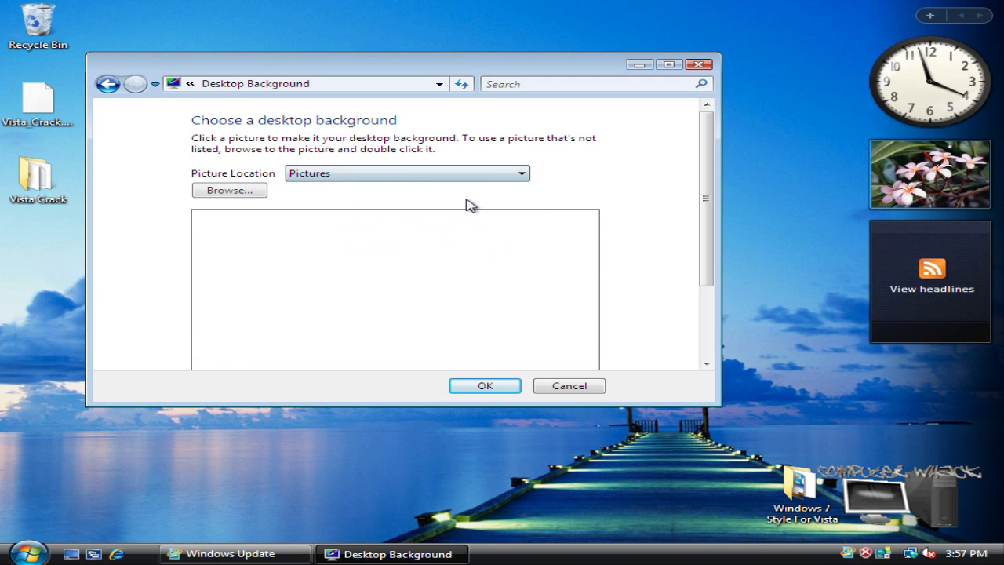
pyautogui.click(467, 173)
pyautogui.click(455, 208)
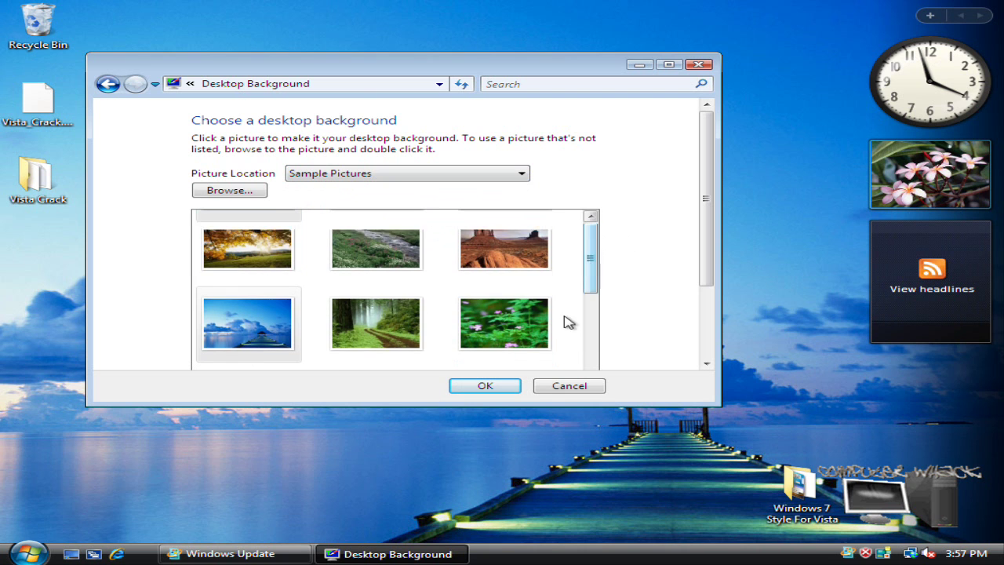
# Choose the desert oryx sample picture as the wallpaper and confirm with OK
pyautogui.scroll(-5, 564, 330)
pyautogui.click(504, 310)
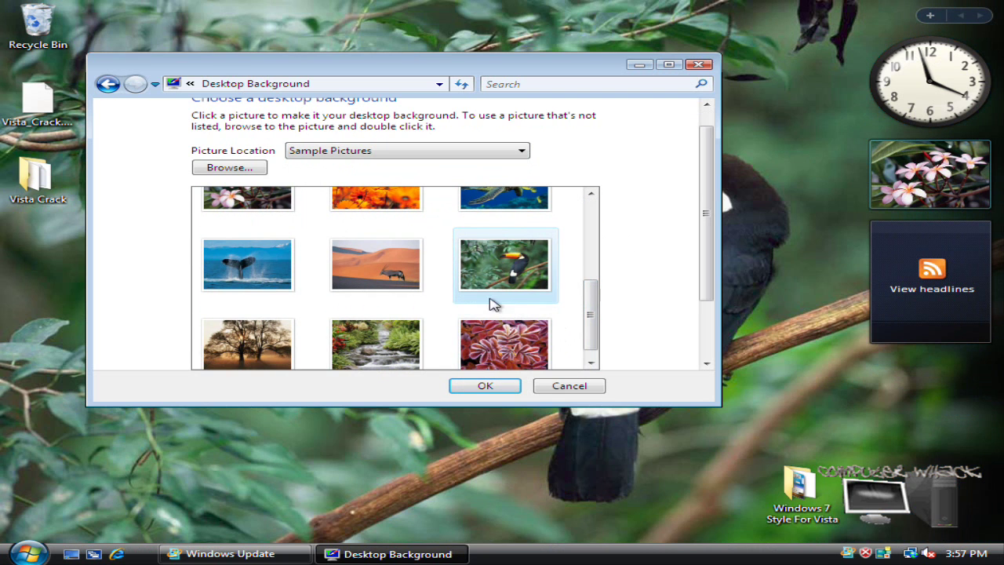
pyautogui.click(411, 285)
pyautogui.click(290, 284)
pyautogui.click(388, 282)
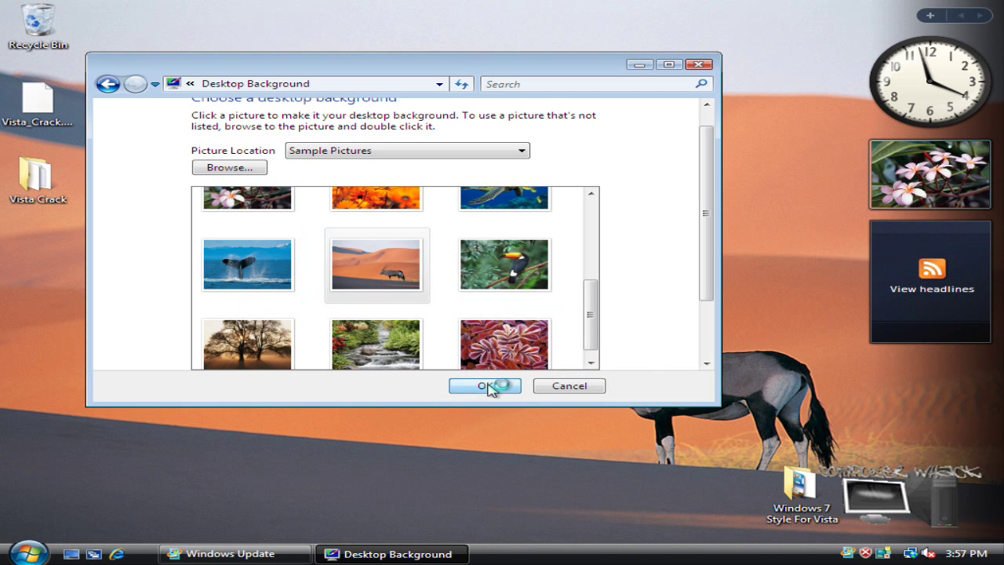
pyautogui.click(490, 384)
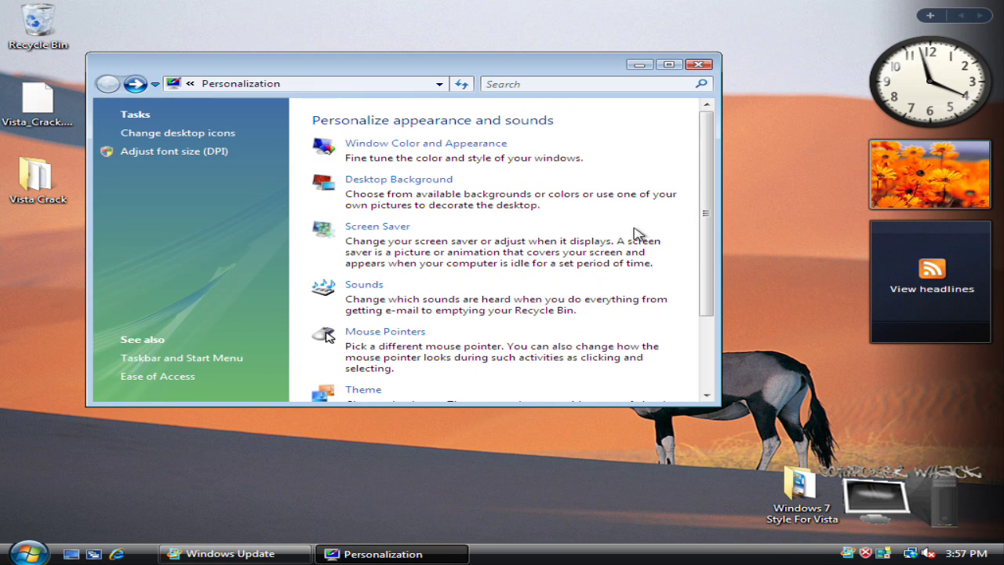
# Close Personalization, then open the Start menu and clear the 'juj' search text
pyautogui.click(699, 65)
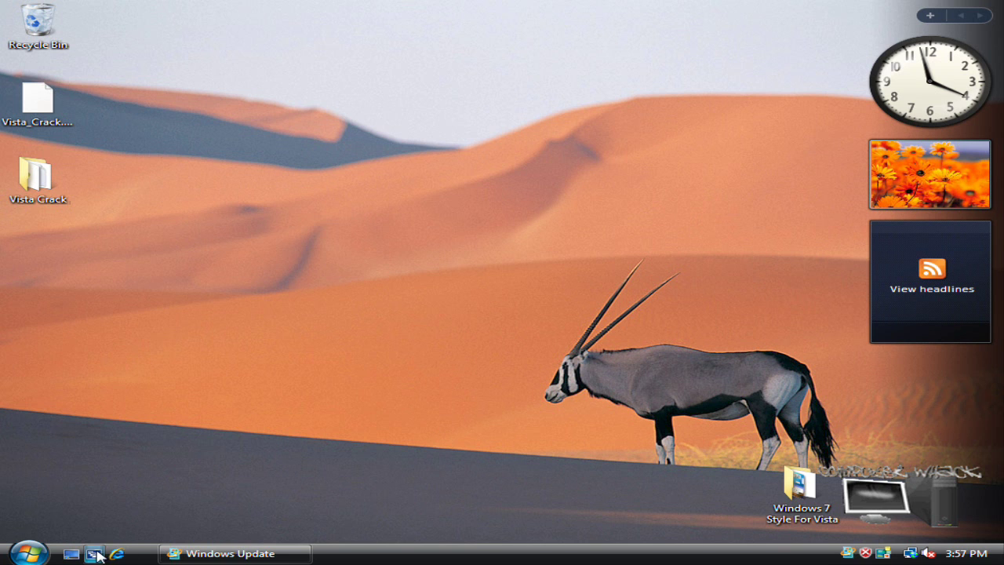
pyautogui.click(1, 556)
pyautogui.click(2, 557)
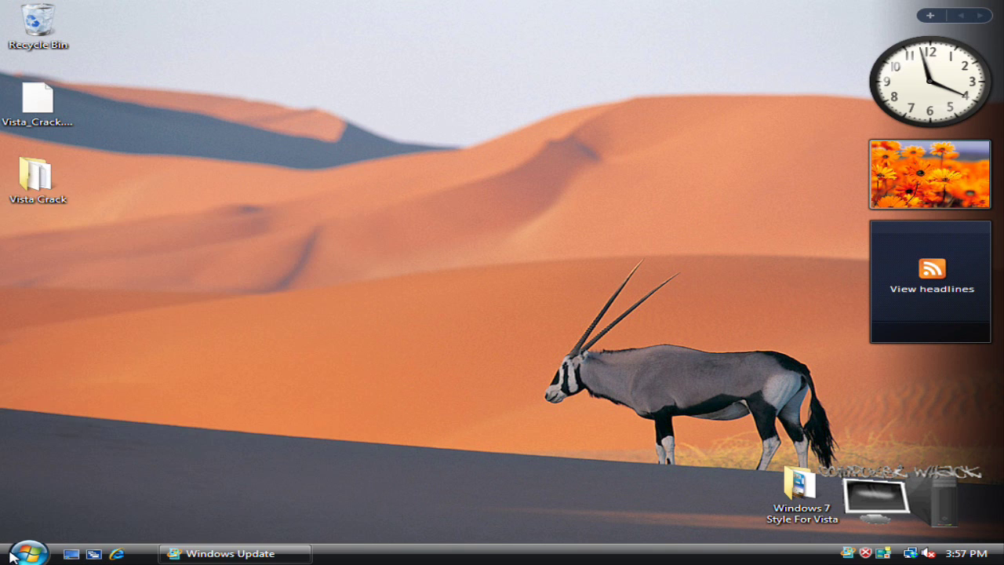
pyautogui.click(2, 556)
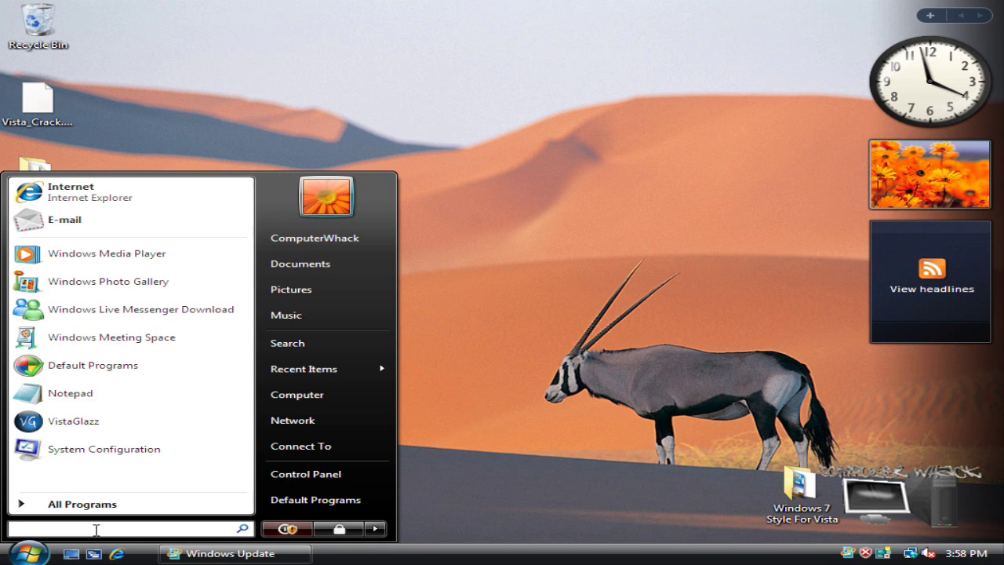
pyautogui.write('juj')
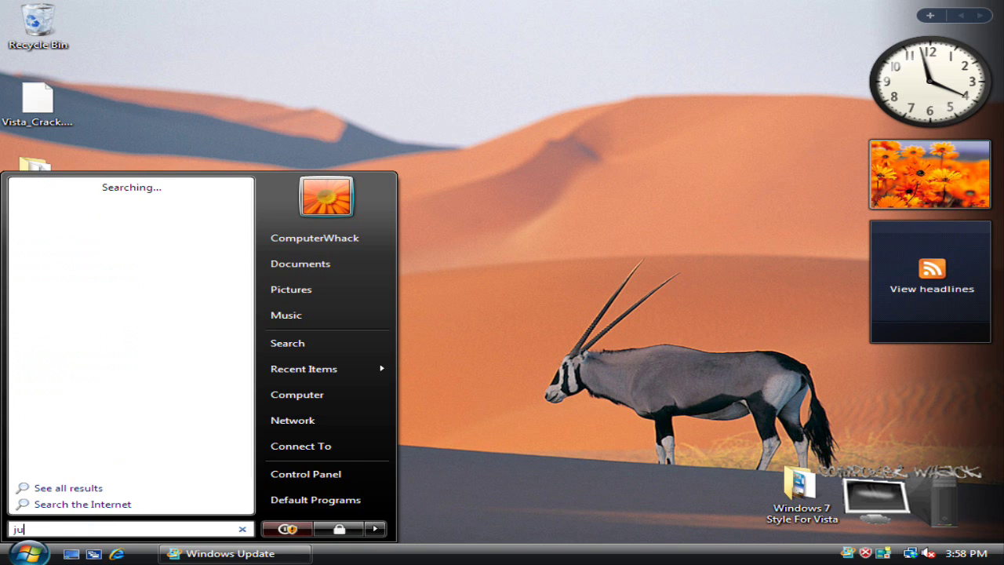
pyautogui.press('BackSpace')
pyautogui.press('BackSpace')
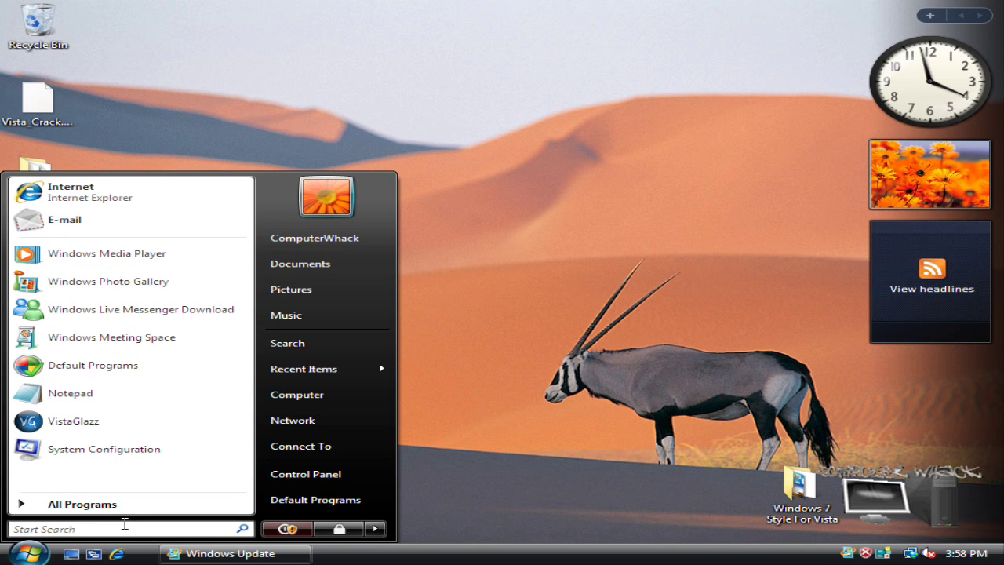
# Open the user's personal folder from the Start menu and close it again
pyautogui.click(375, 530)
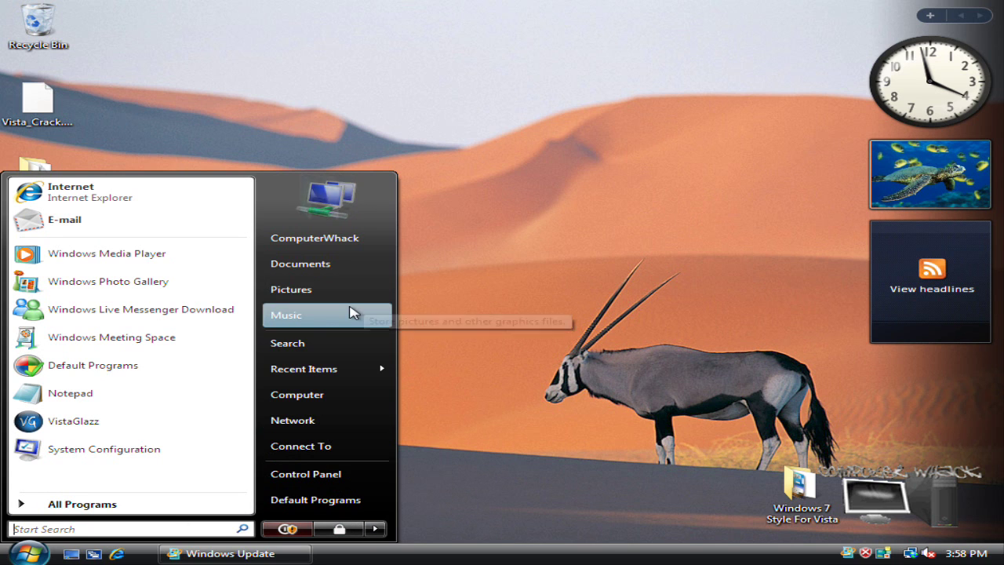
pyautogui.click(359, 237)
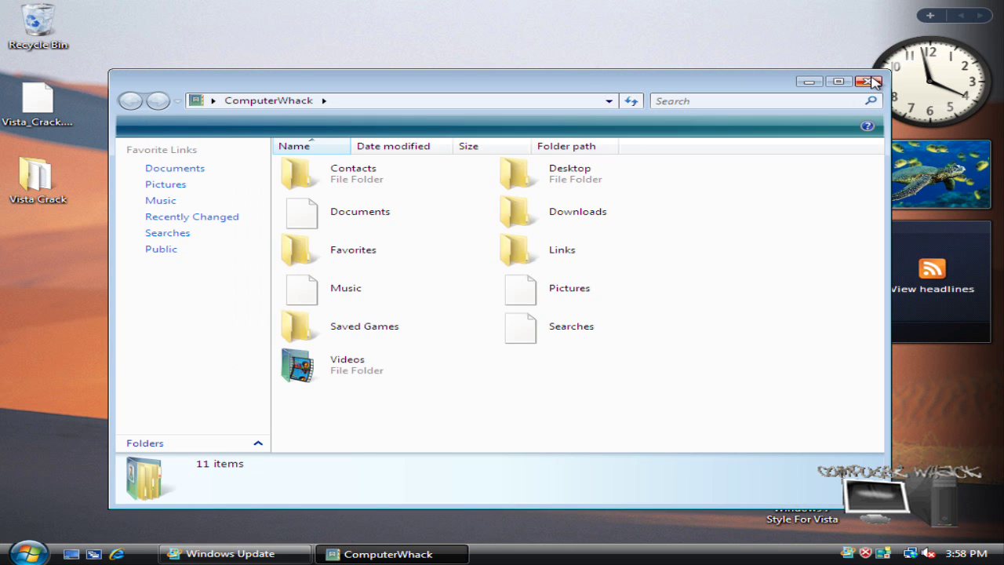
pyautogui.click(868, 82)
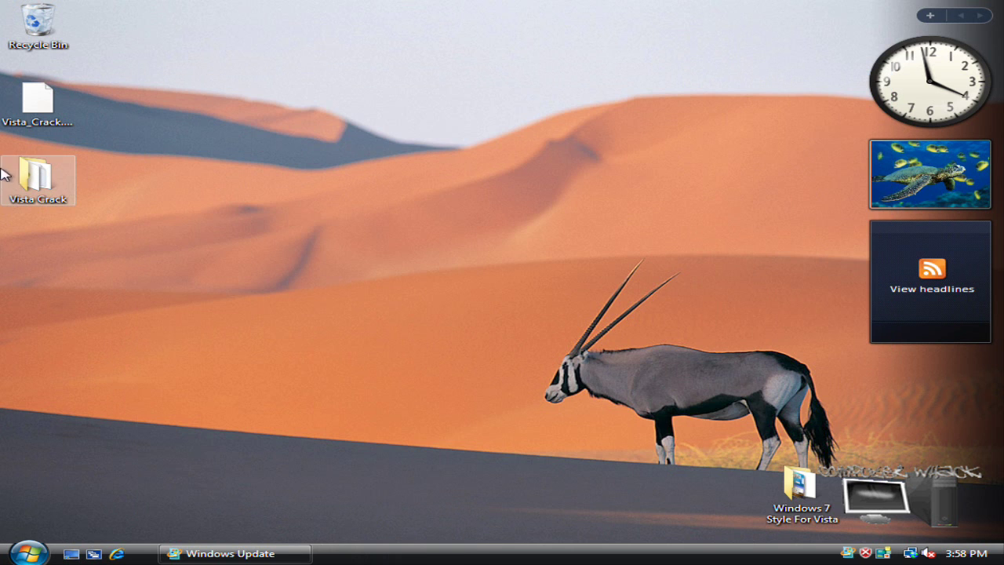
pyautogui.doubleClick(47, 29)
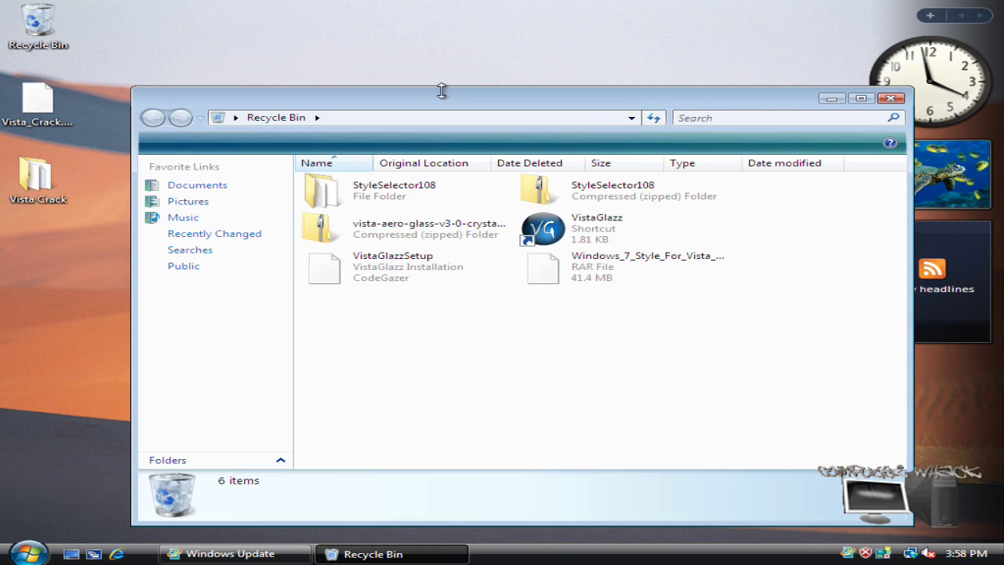
pyautogui.moveTo(441, 91); pyautogui.dragTo(416, 73)
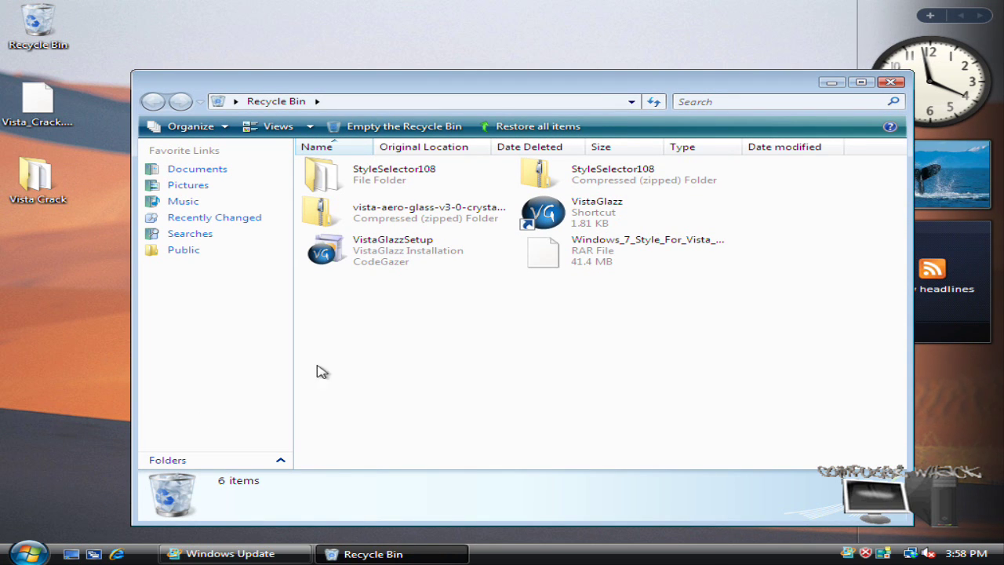
pyautogui.moveTo(530, 309); pyautogui.dragTo(443, 205)
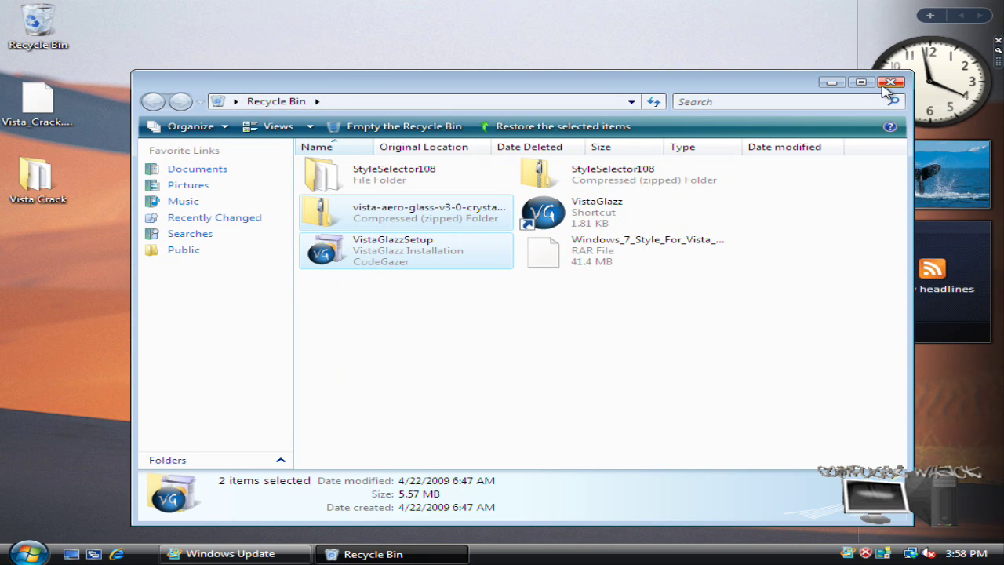
pyautogui.hotkey('alt', 'F4')
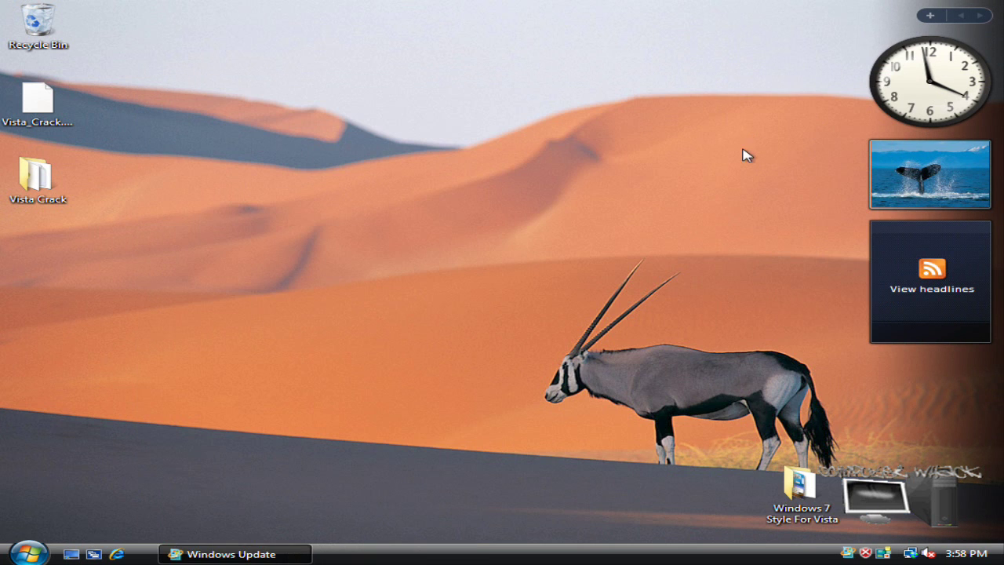
# Select and deselect desktop icons, then open and dismiss the desktop and taskbar shortcut menus
pyautogui.moveTo(727, 160); pyautogui.dragTo(633, 266)
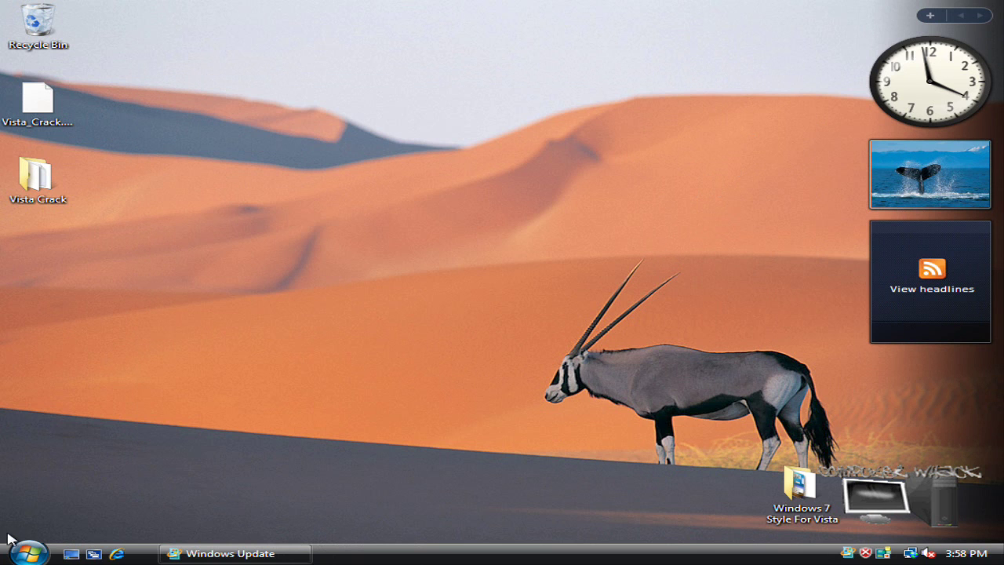
pyautogui.moveTo(4, 533); pyautogui.dragTo(581, 364)
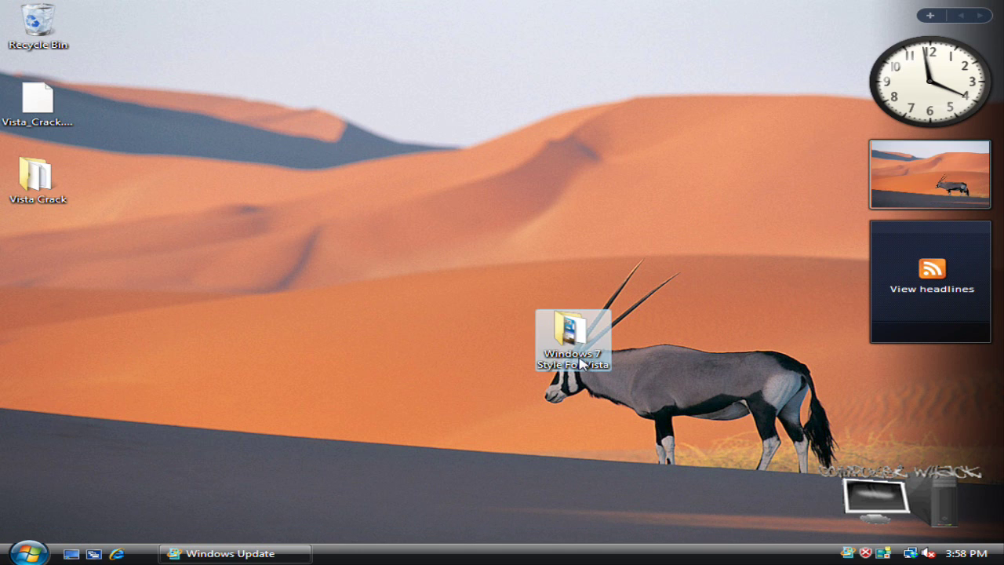
pyautogui.click(392, 329)
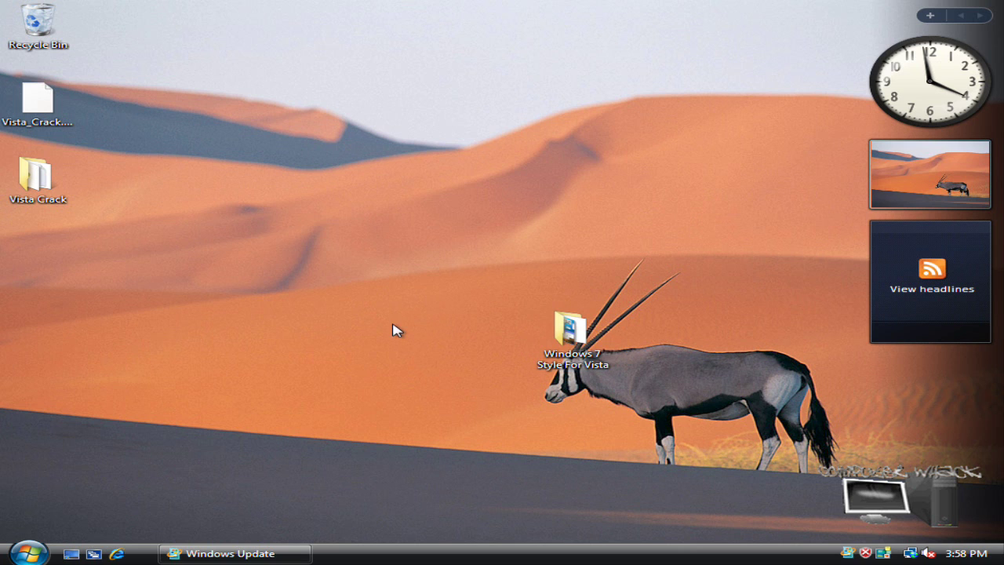
pyautogui.rightClick(485, 542)
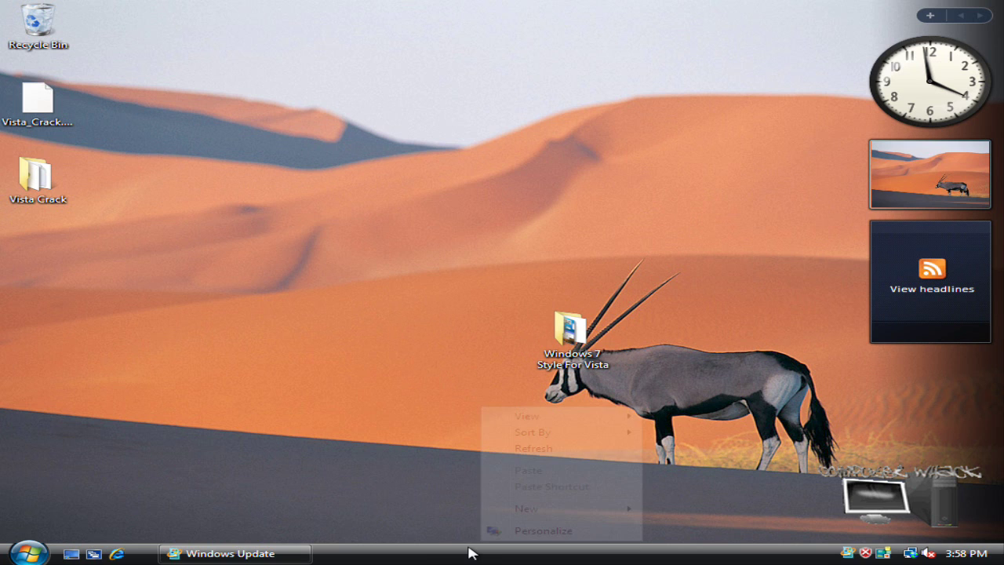
pyautogui.click(464, 554)
pyautogui.rightClick(464, 553)
pyautogui.click(284, 427)
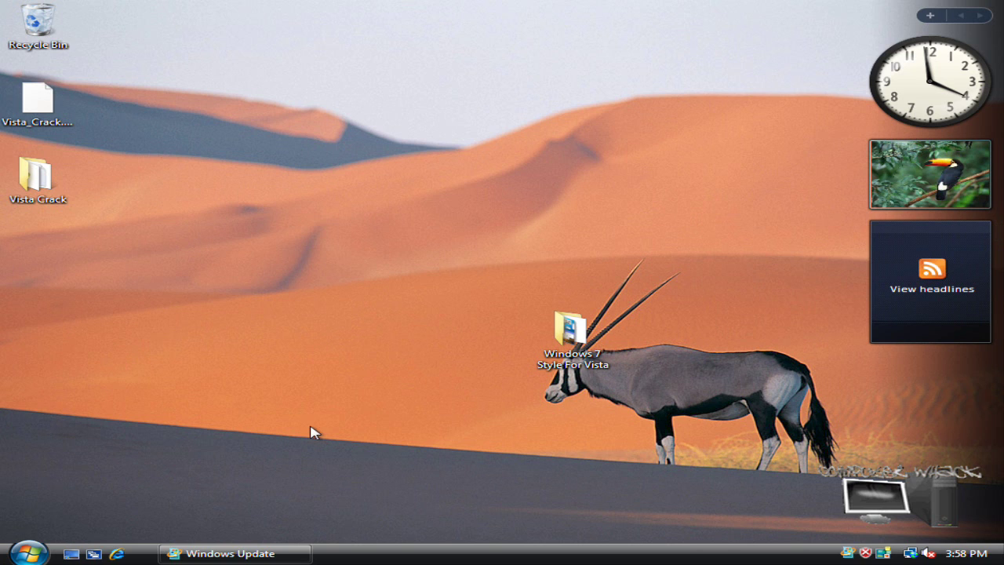
# Drag-select desktop items and open then close the desktop shortcut menu
pyautogui.moveTo(1, 378); pyautogui.dragTo(833, 543)
pyautogui.moveTo(916, 503); pyautogui.dragTo(747, 487)
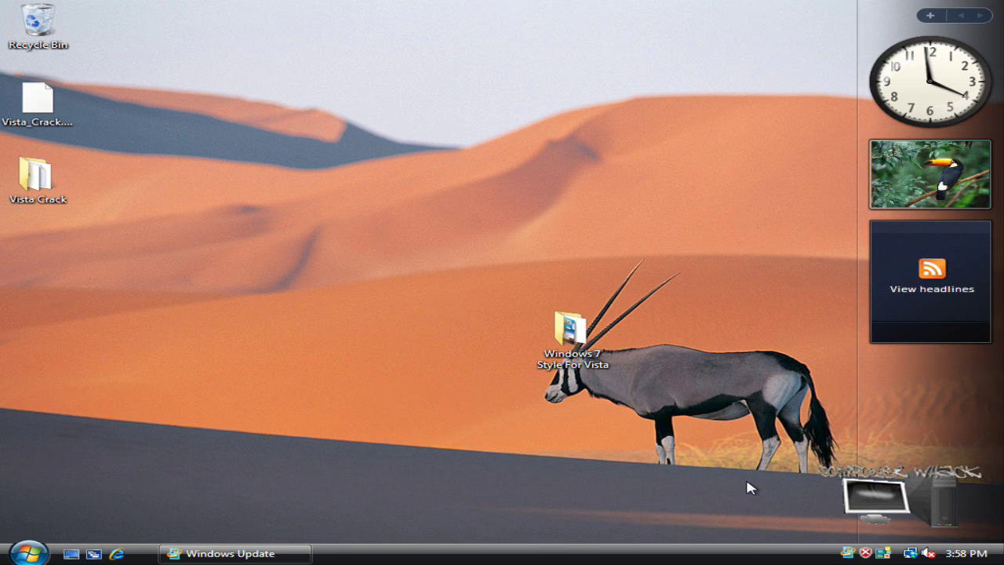
pyautogui.rightClick(747, 487)
pyautogui.click(692, 473)
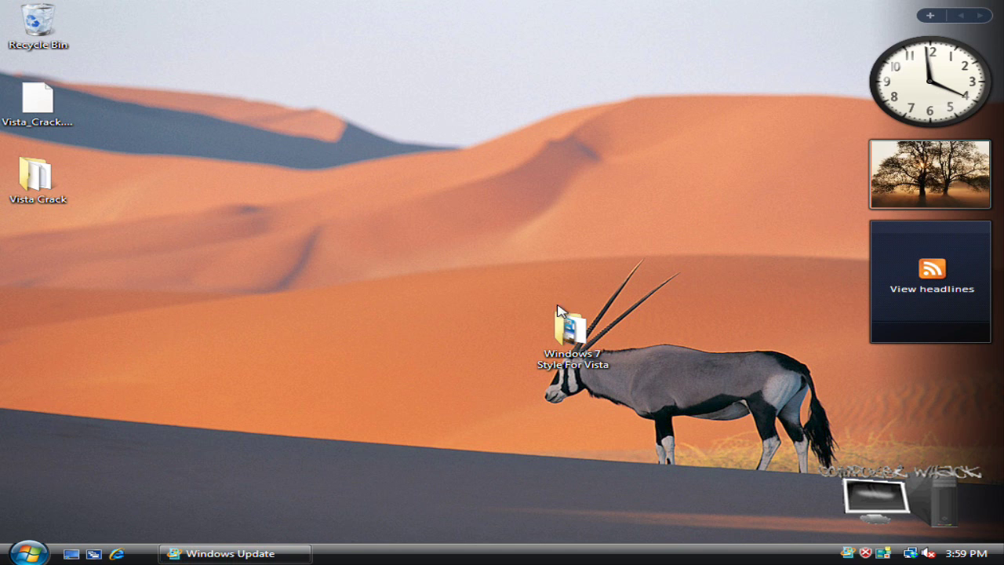
pyautogui.moveTo(297, 73); pyautogui.dragTo(381, 141)
# Open the Vista Crack folder, select then deselect VistaCrack and VistaValidate, and close it
pyautogui.doubleClick(29, 168)
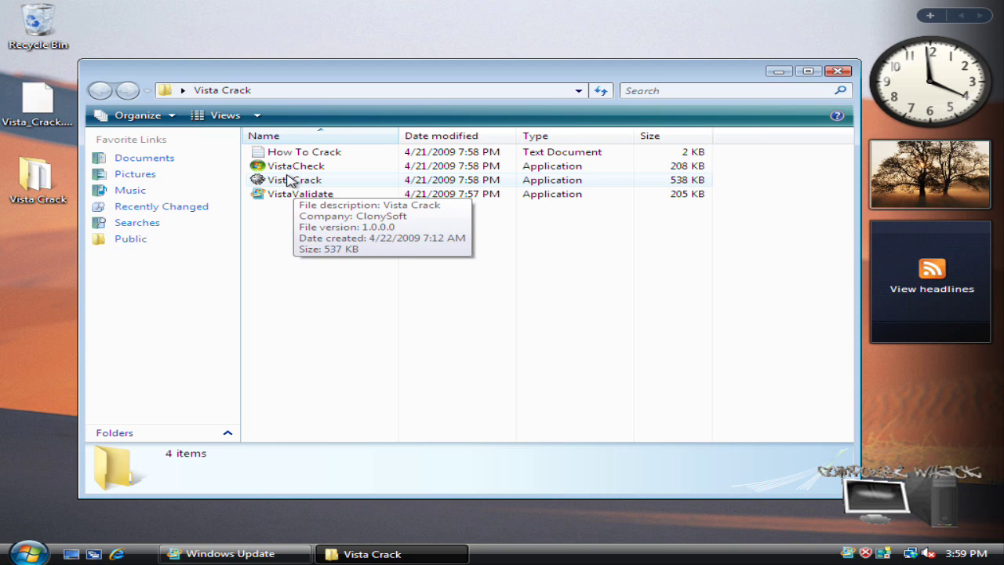
pyautogui.moveTo(750, 268); pyautogui.dragTo(518, 185)
pyautogui.click(406, 337)
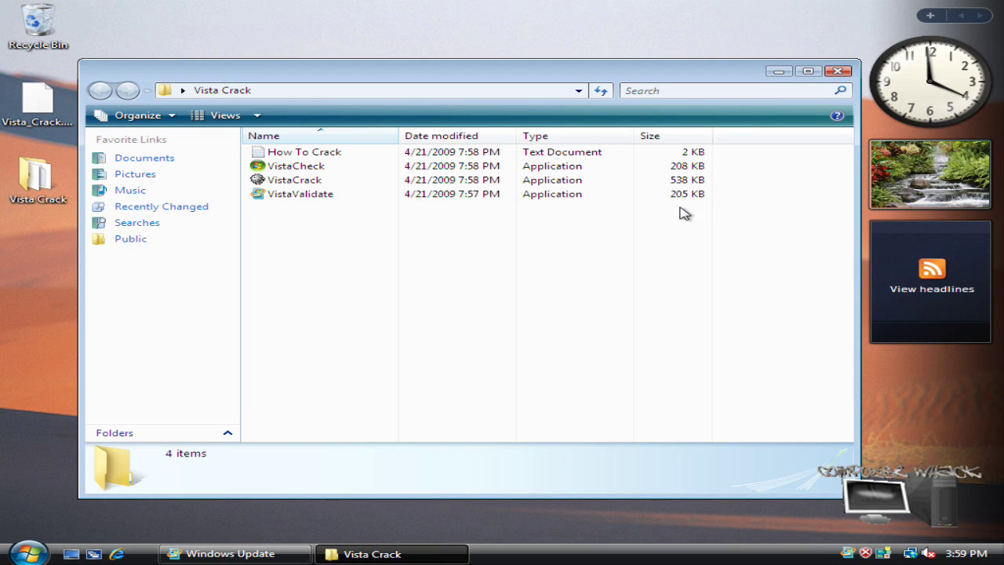
pyautogui.click(837, 71)
pyautogui.moveTo(822, 72); pyautogui.dragTo(466, 547)
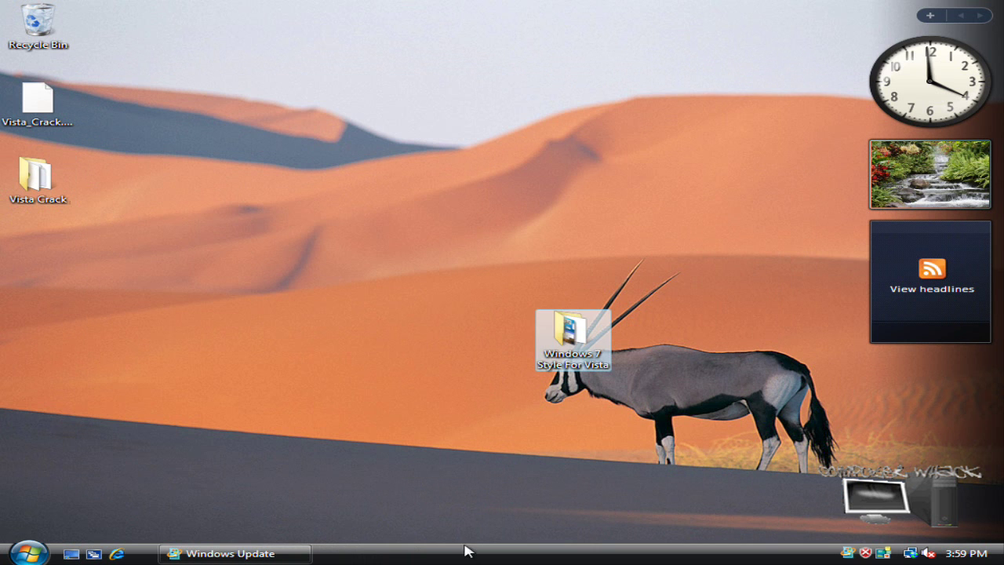
pyautogui.moveTo(442, 472); pyautogui.dragTo(511, 522)
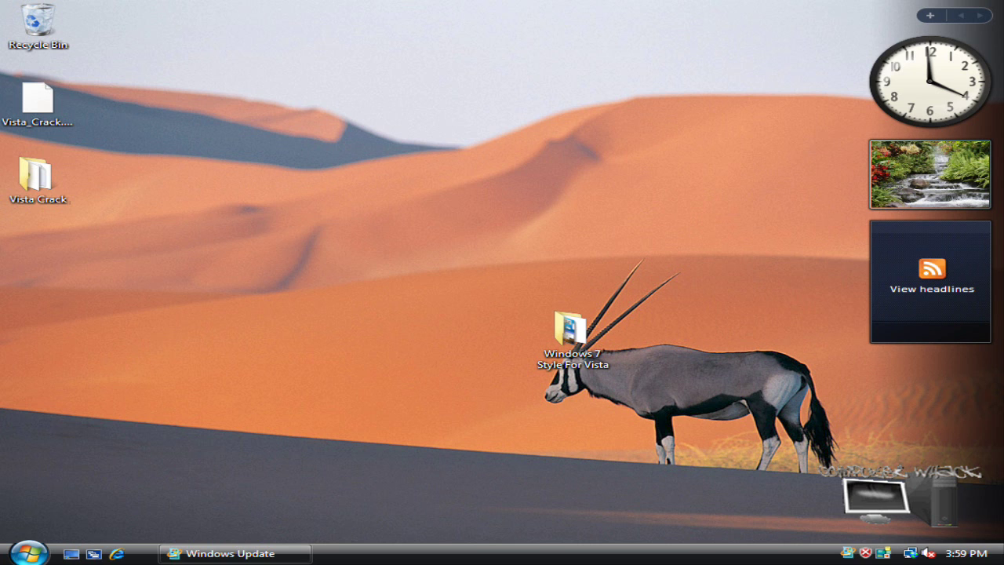
# Restore Windows Update, then open and close the Vista Crack desktop folder again
pyautogui.click(214, 557)
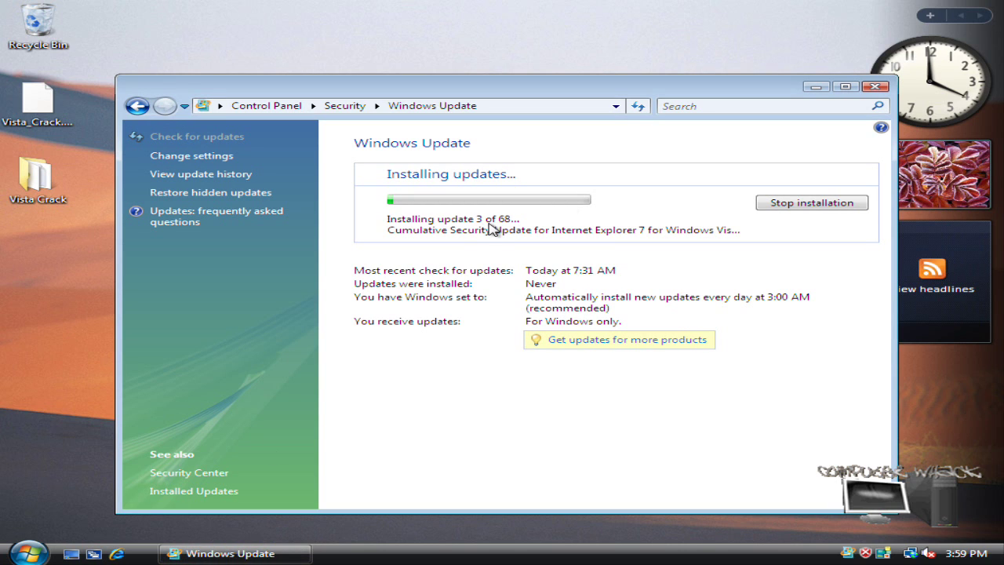
pyautogui.click(37, 202)
pyautogui.doubleClick(37, 202)
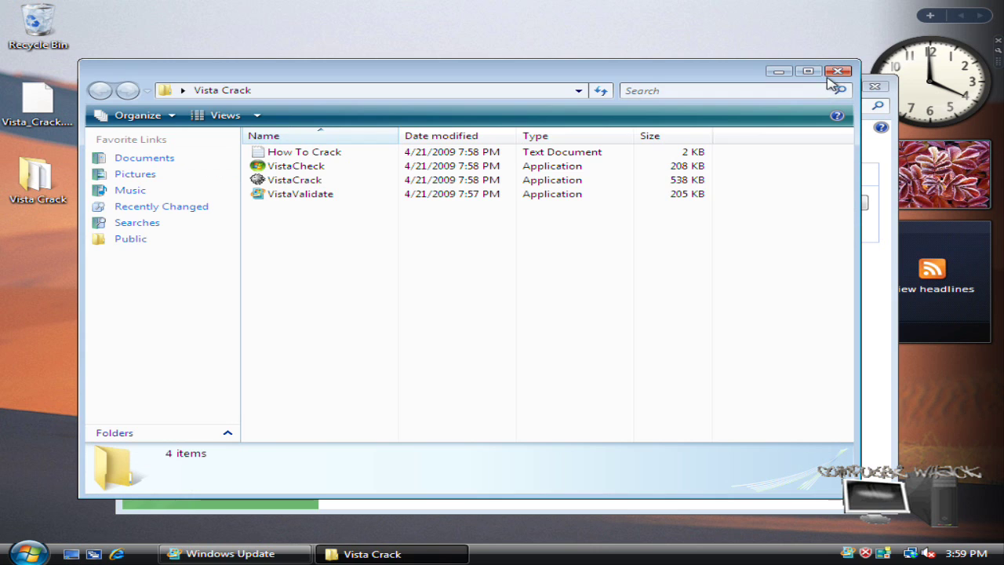
pyautogui.click(837, 70)
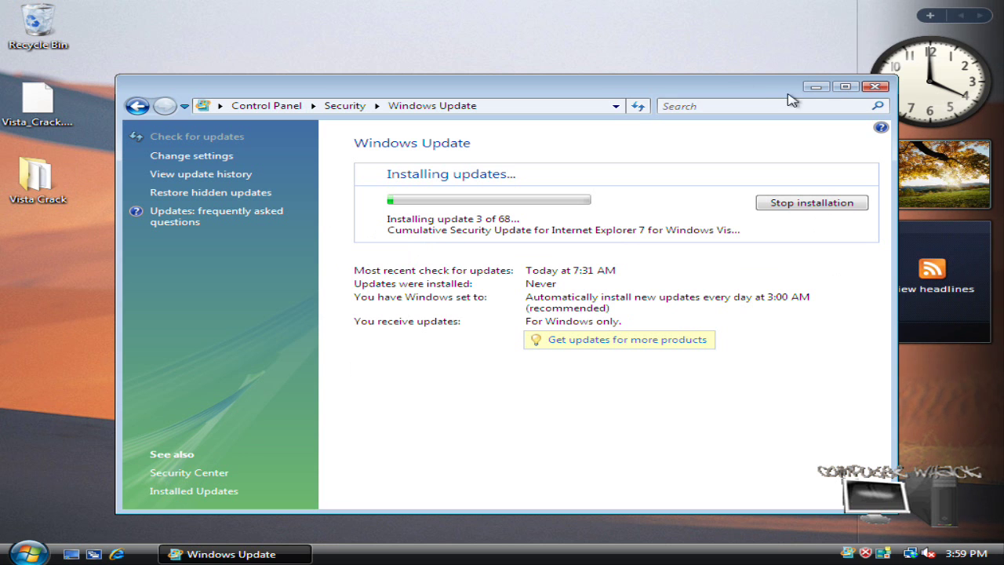
# Minimise Windows Update and launch Task Manager from the taskbar shortcut menu
pyautogui.click(816, 87)
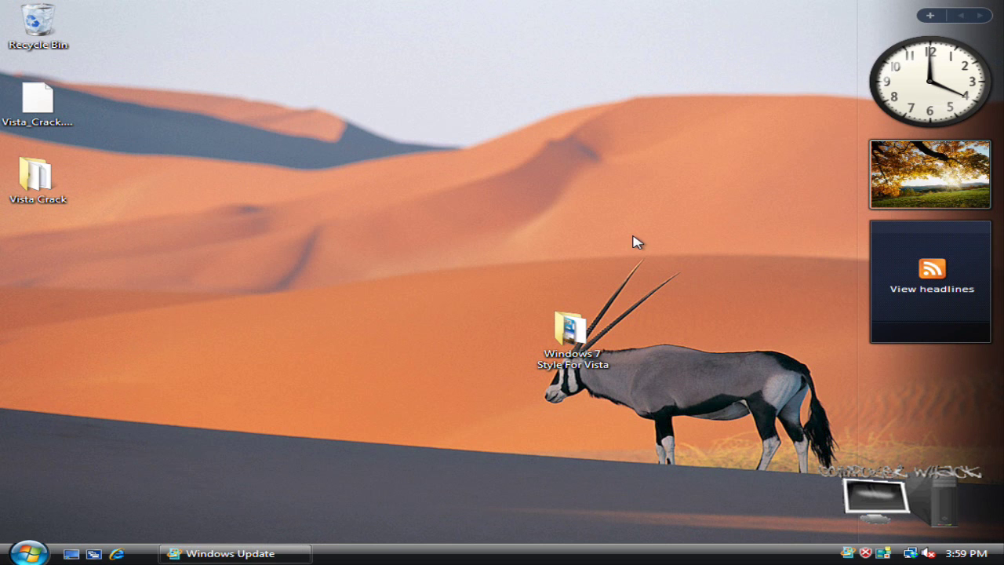
pyautogui.moveTo(93, 404); pyautogui.dragTo(633, 460)
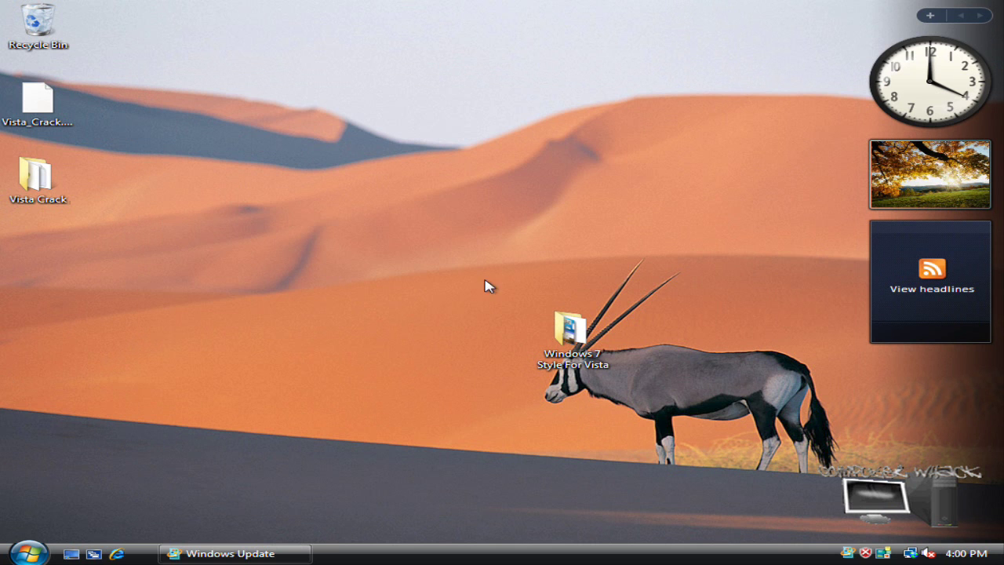
pyautogui.rightClick(484, 562)
pyautogui.click(537, 512)
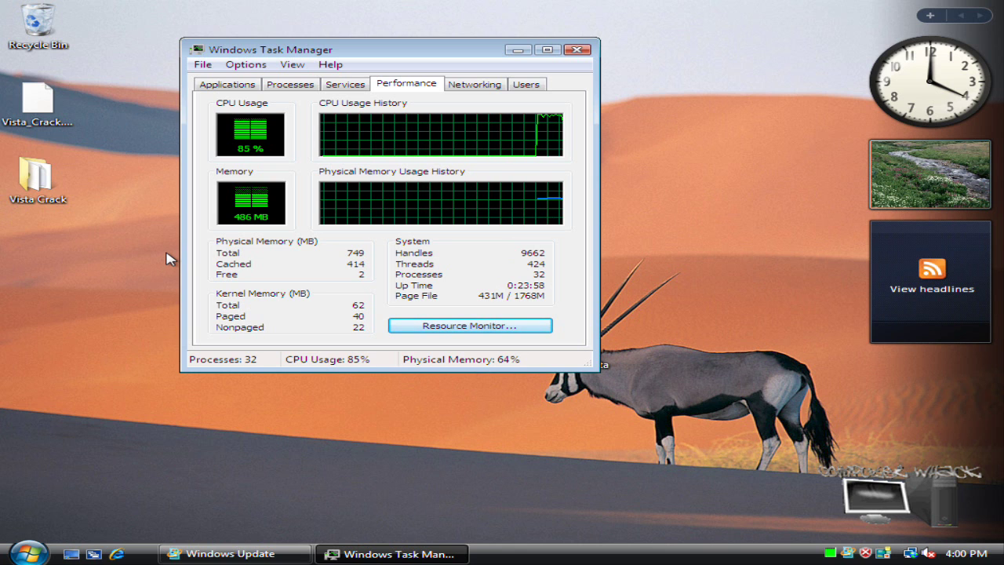
# Browse Task Manager's Services, Processes and Applications tabs, then close it
pyautogui.click(331, 88)
pyautogui.click(307, 92)
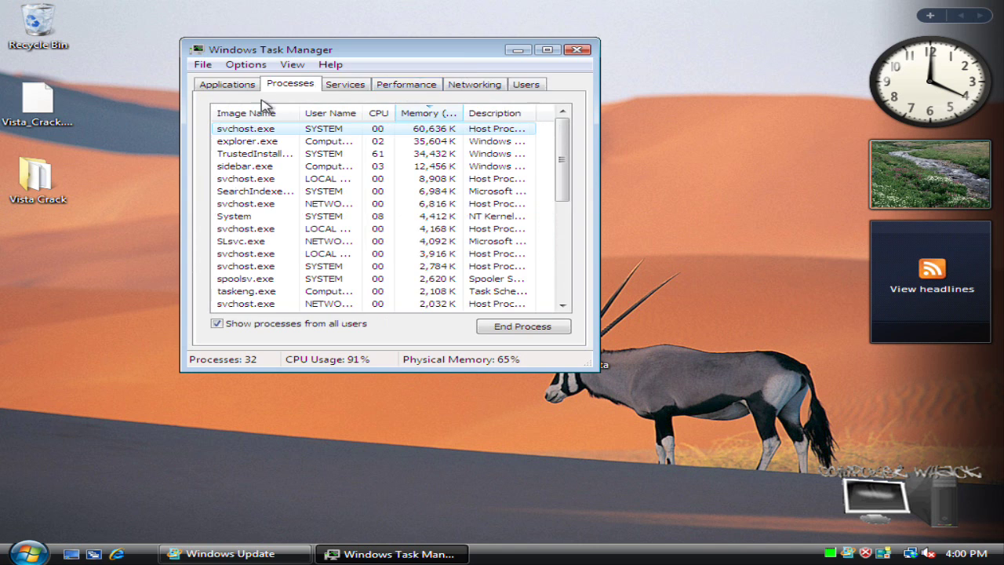
pyautogui.click(233, 90)
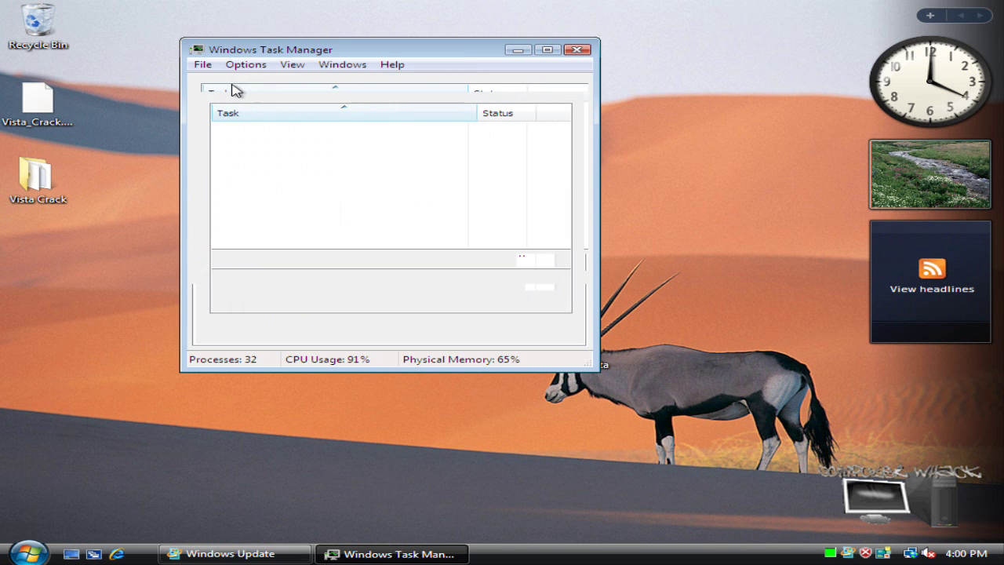
pyautogui.click(572, 52)
pyautogui.moveTo(116, 27); pyautogui.dragTo(486, 192)
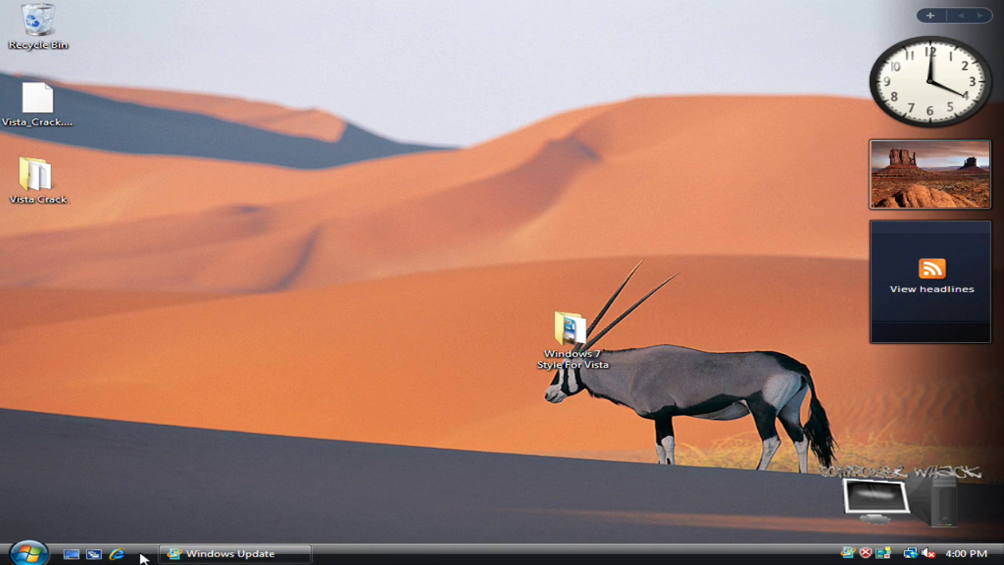
# Toggle the window switcher, then use Show Desktop to reveal the bare desktop
pyautogui.click(94, 554)
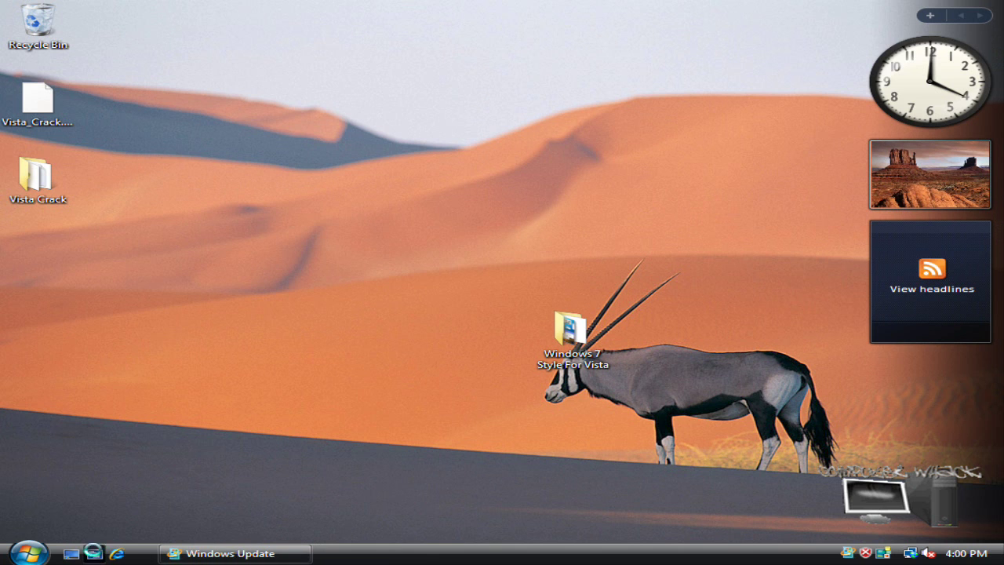
pyautogui.click(94, 553)
pyautogui.click(94, 553)
pyautogui.click(94, 554)
pyautogui.click(94, 553)
pyautogui.click(95, 554)
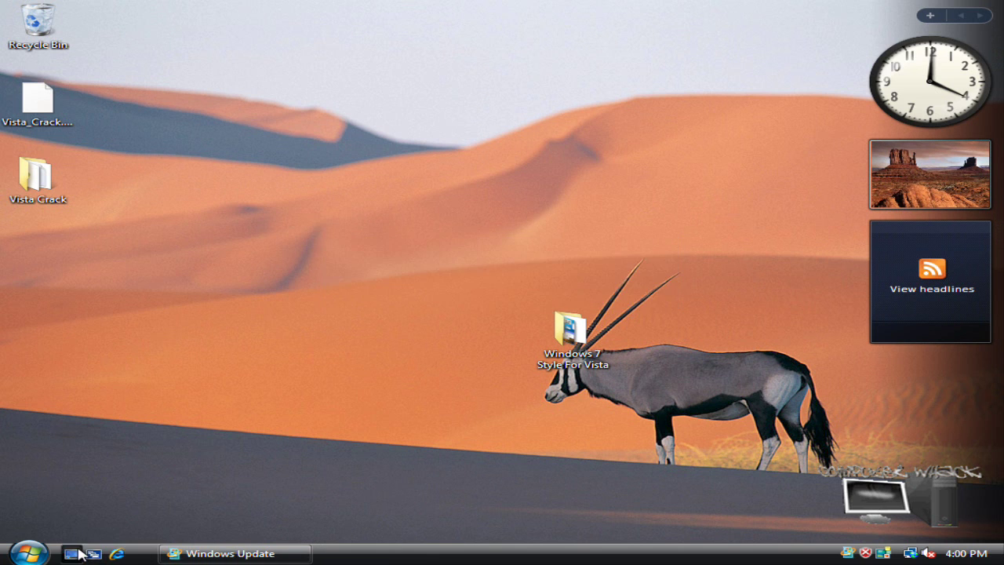
pyautogui.click(72, 554)
# Open and close the Start menu several times, leaving the desert desktop showing
pyautogui.click(43, 554)
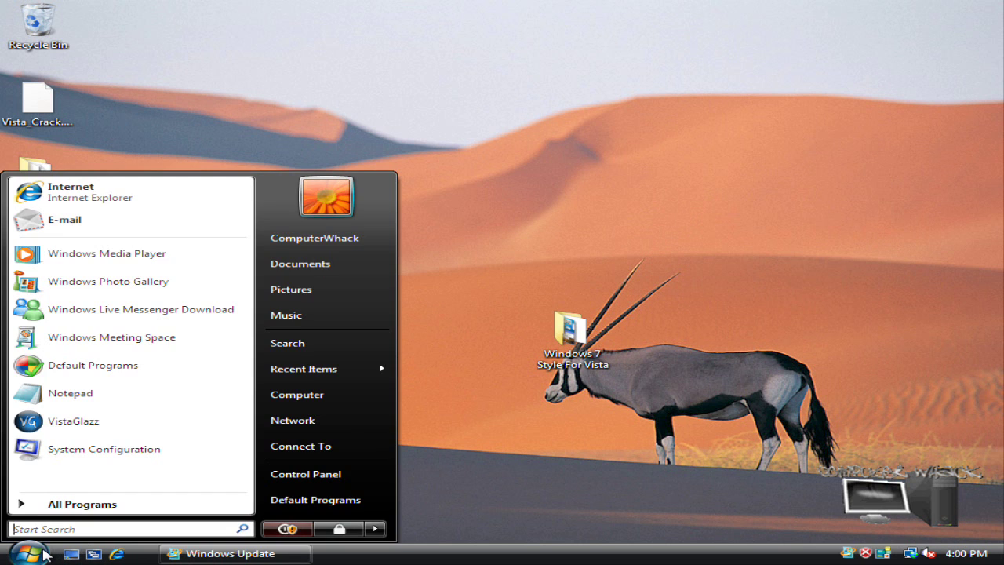
pyautogui.click(44, 554)
pyautogui.click(43, 553)
pyautogui.click(43, 554)
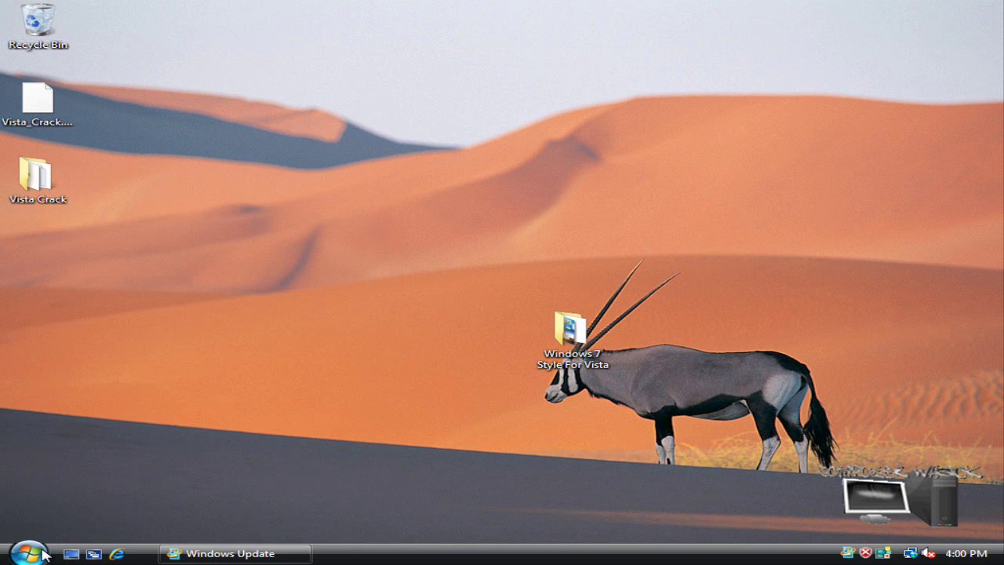
pyautogui.click(43, 554)
pyautogui.click(43, 554)
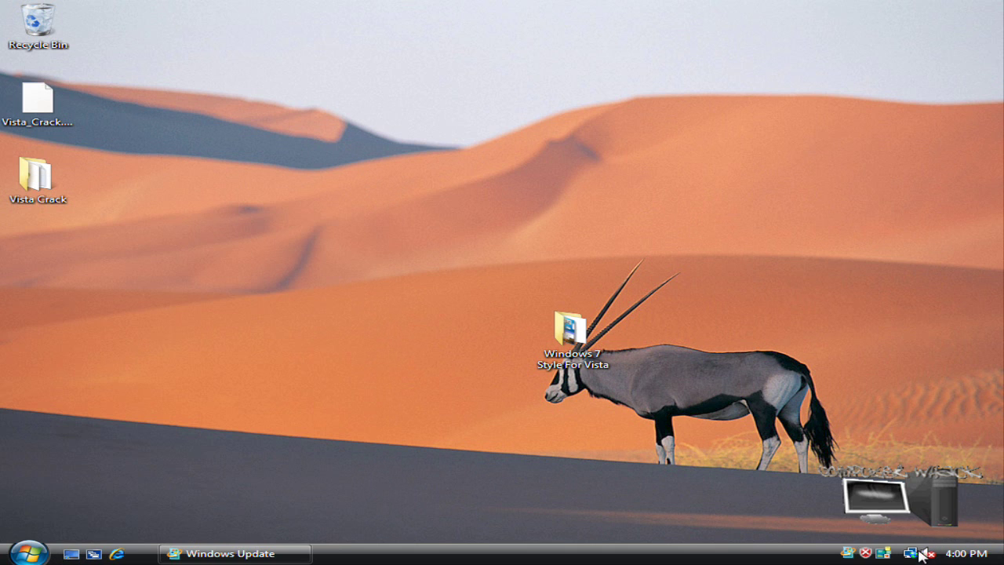
pyautogui.moveTo(912, 555)
pyautogui.moveTo(270, 300); pyautogui.dragTo(324, 367)
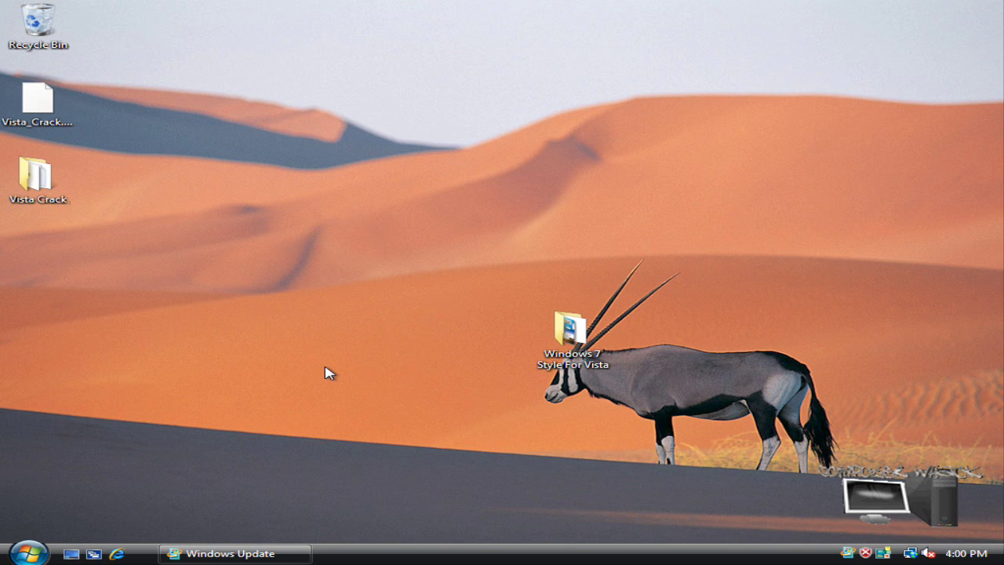